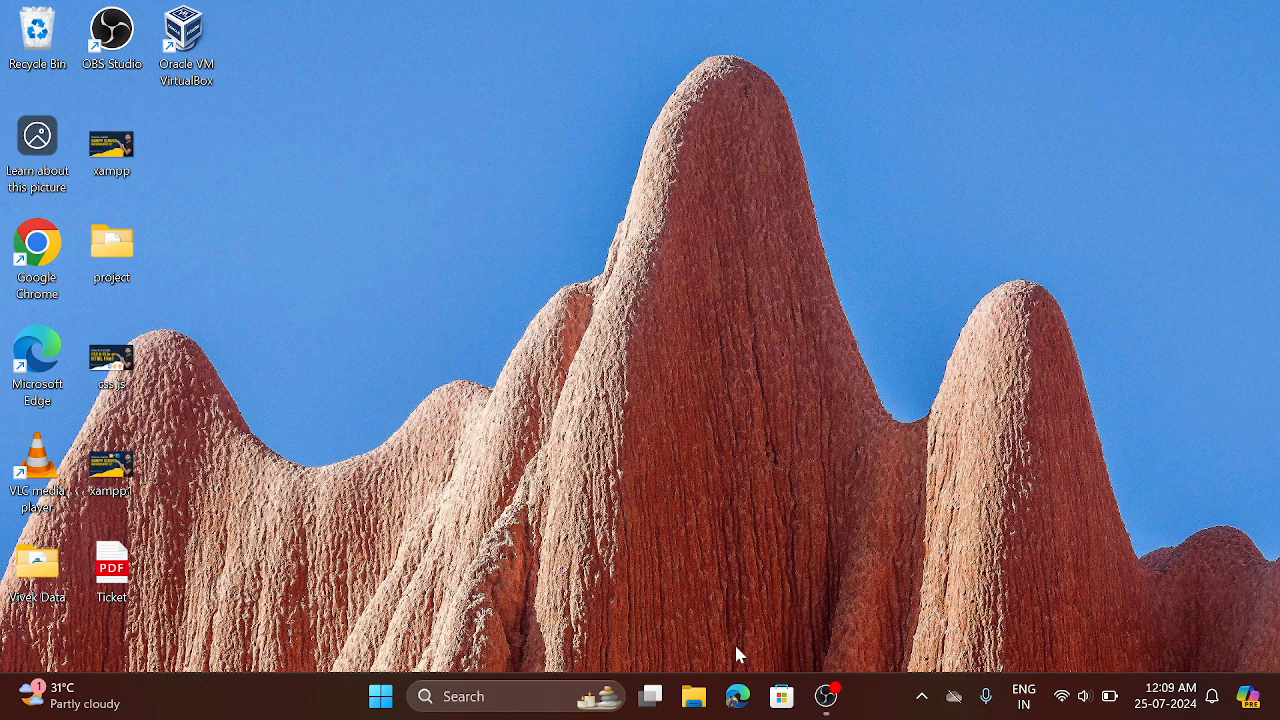
Step: Open Google Chrome, search for virtual box, and open the Downloads page on virtualbox.org to show the platform packages
double_click(48, 263)
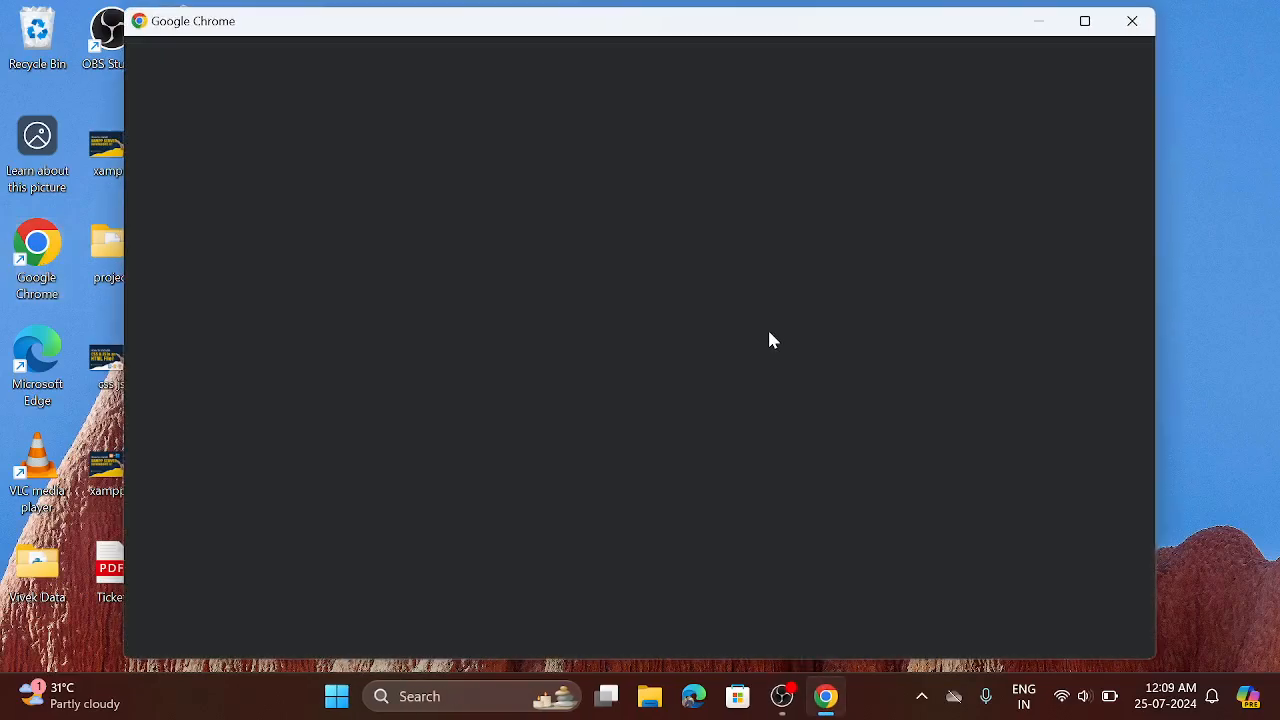
left_click(684, 402)
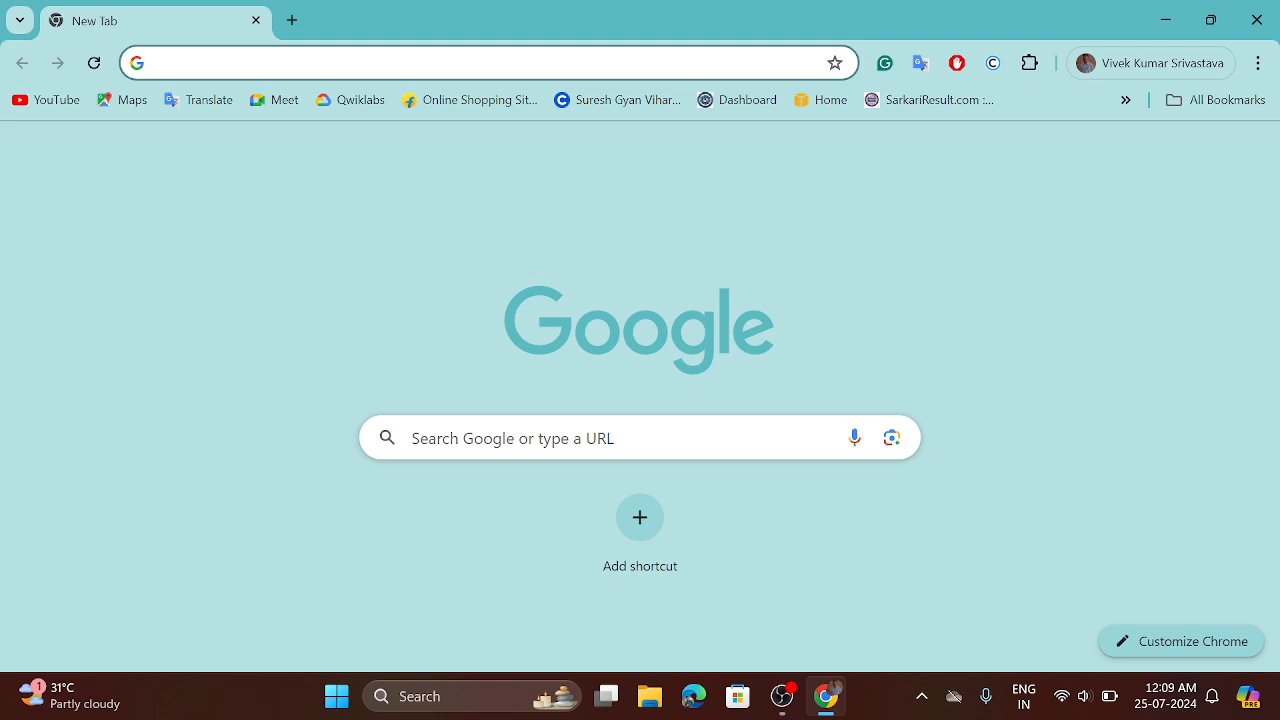
type("virtual")
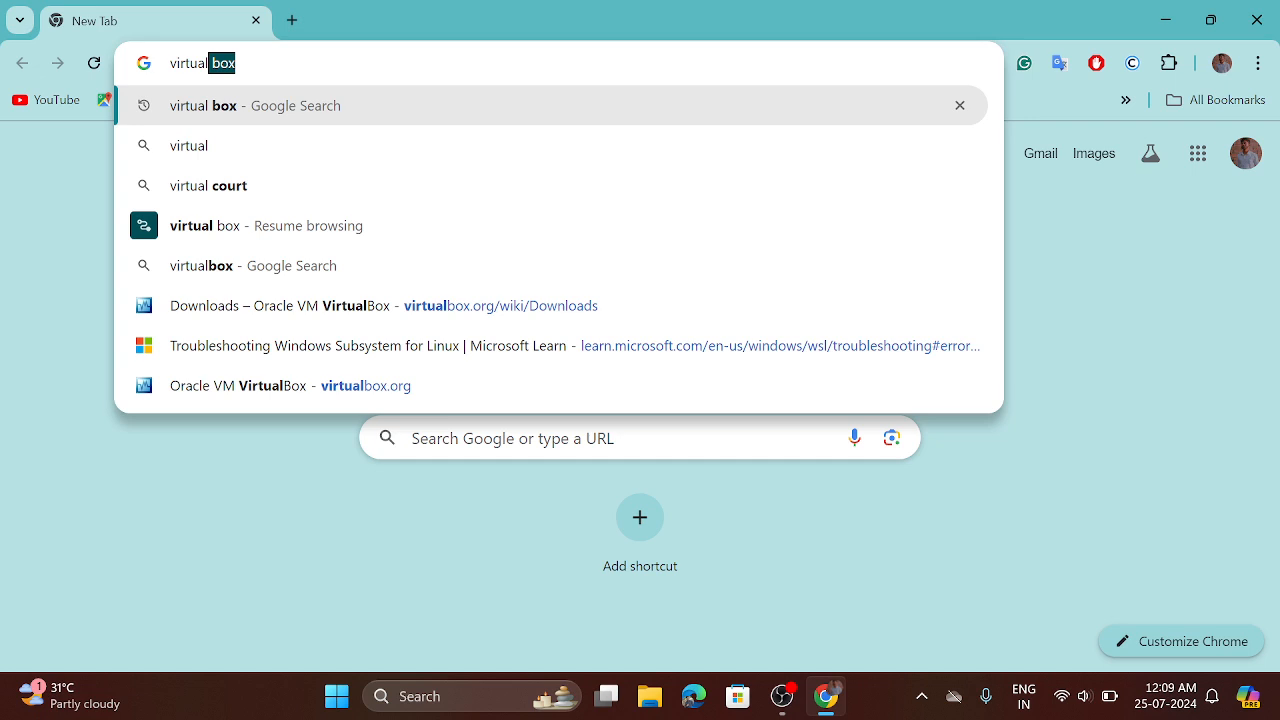
key("Return")
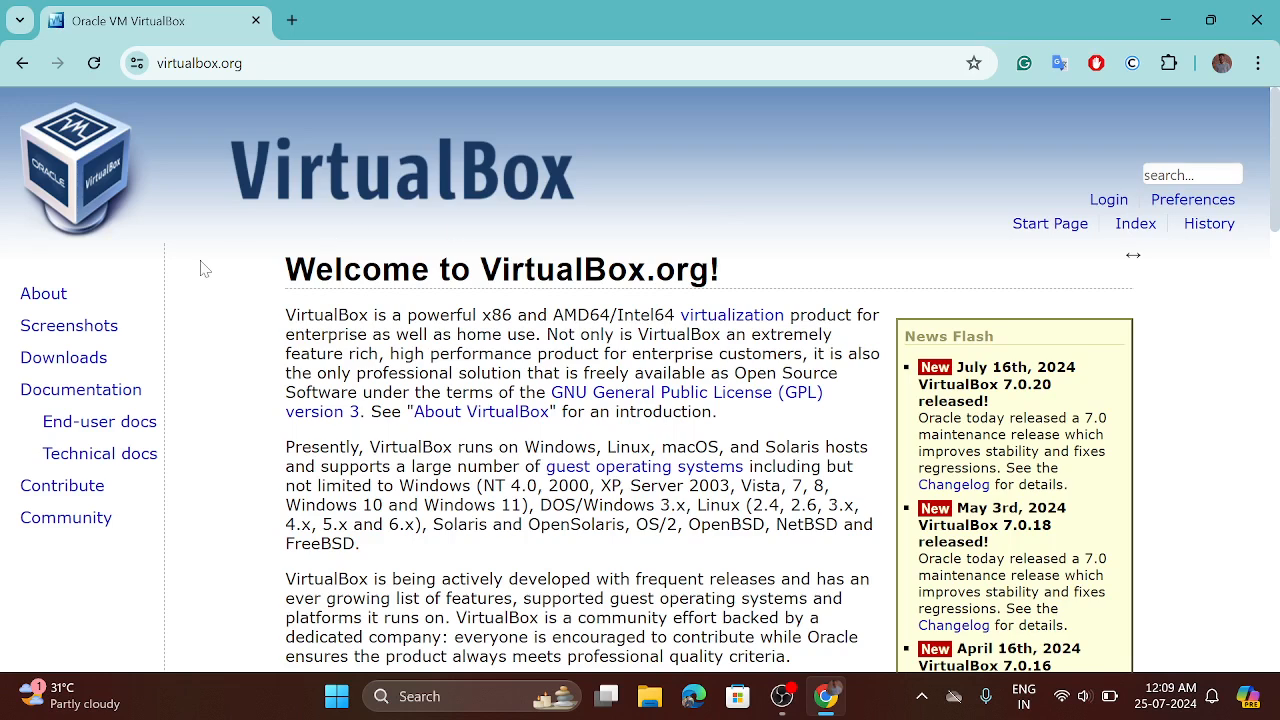
double_click(48, 362)
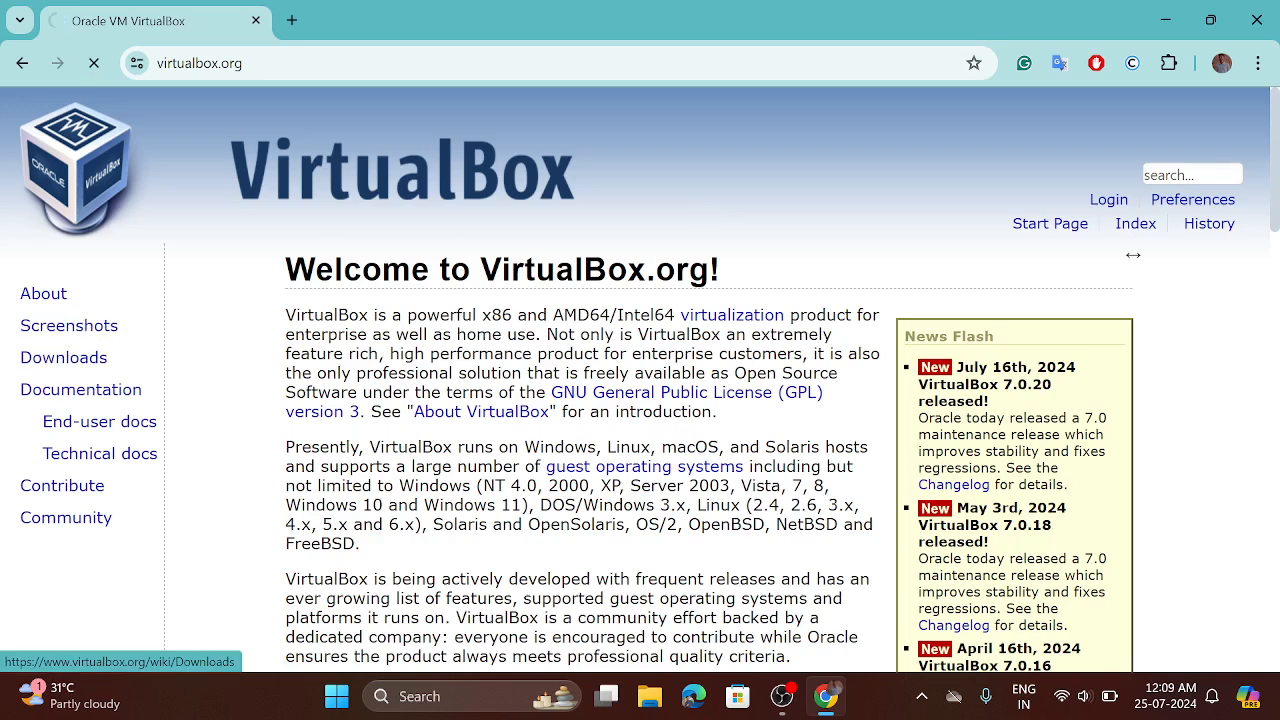
scroll(592, 414, "down", 1)
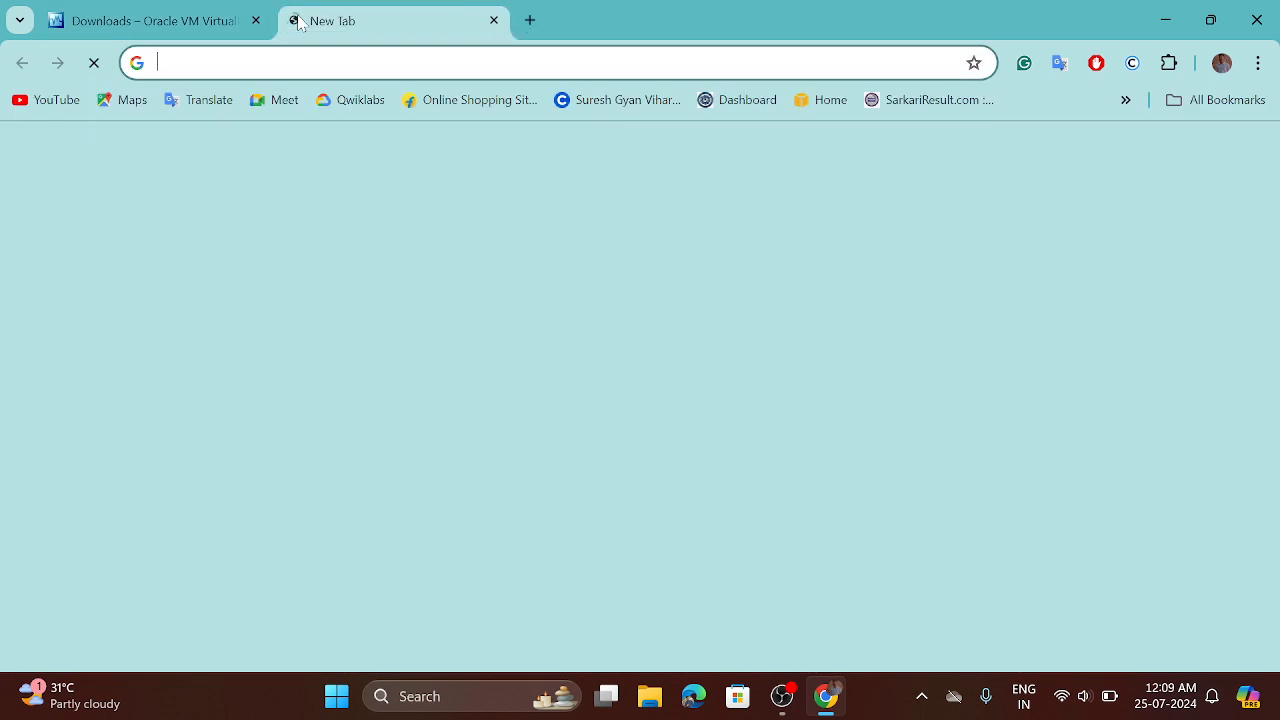
Step: Search for kali linux download in a new tab and open the Virtual Machines section of the Get Kali page
left_click(292, 20)
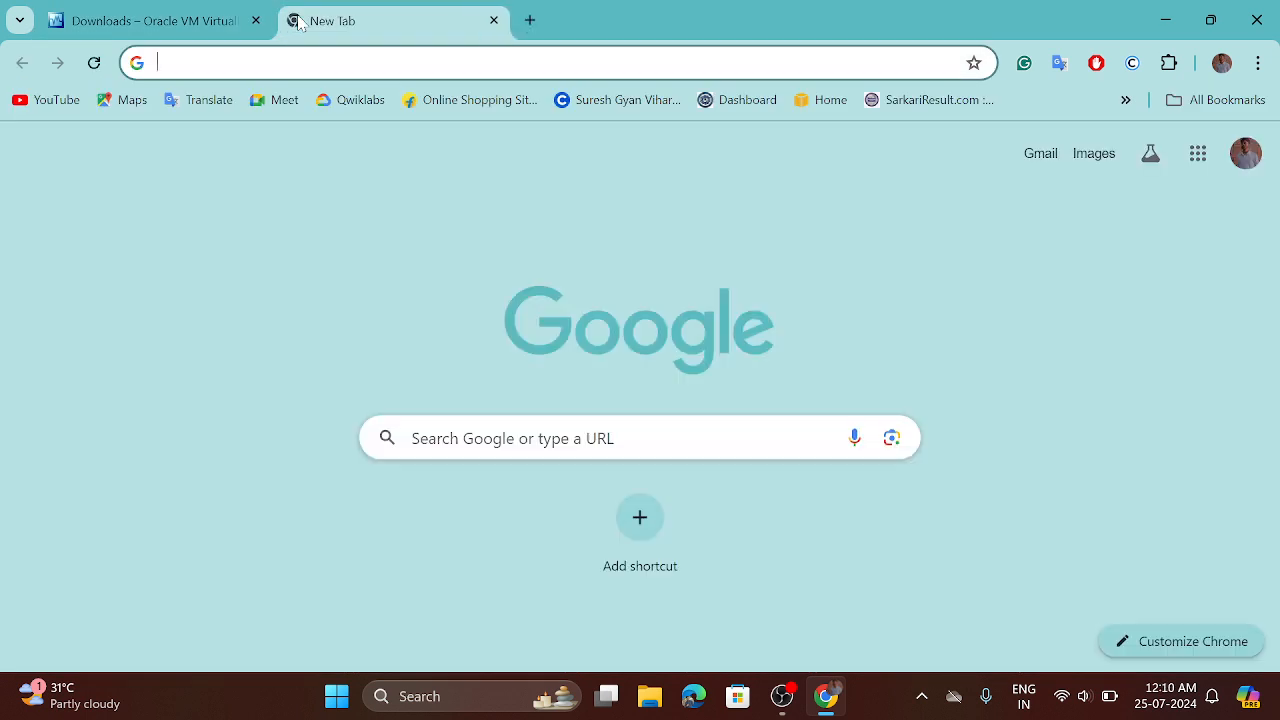
type("kali")
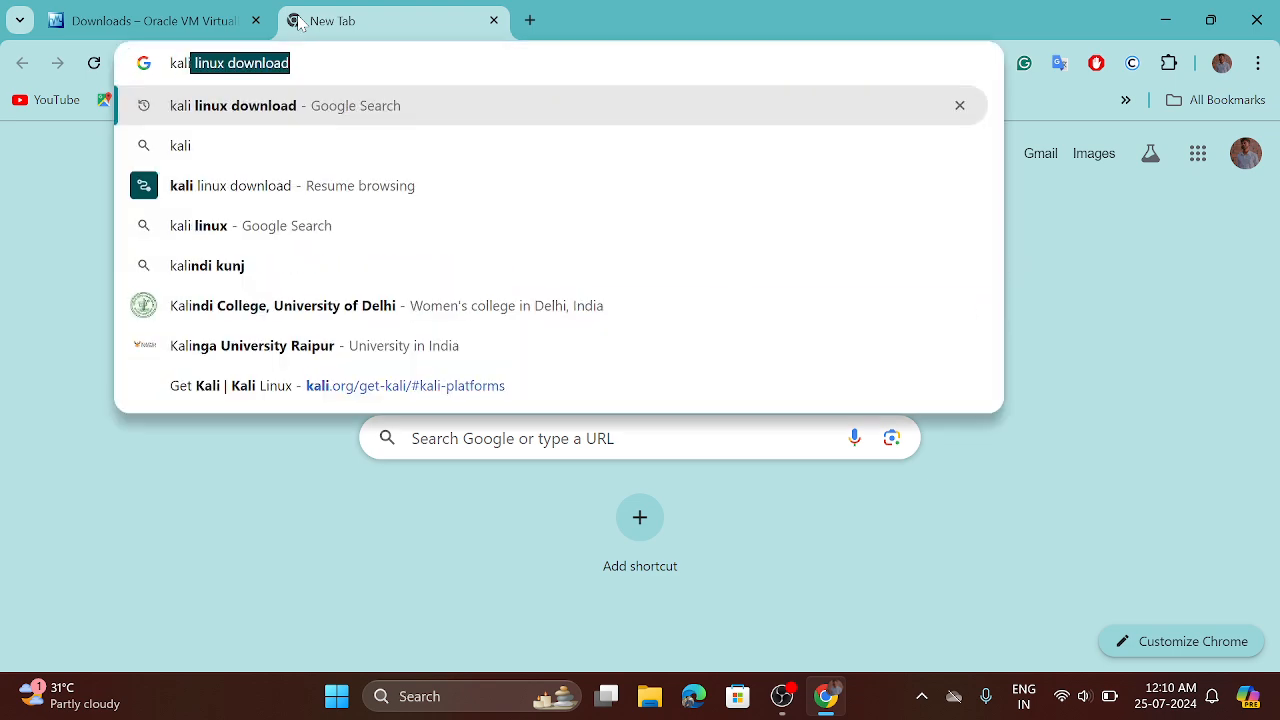
key("Return")
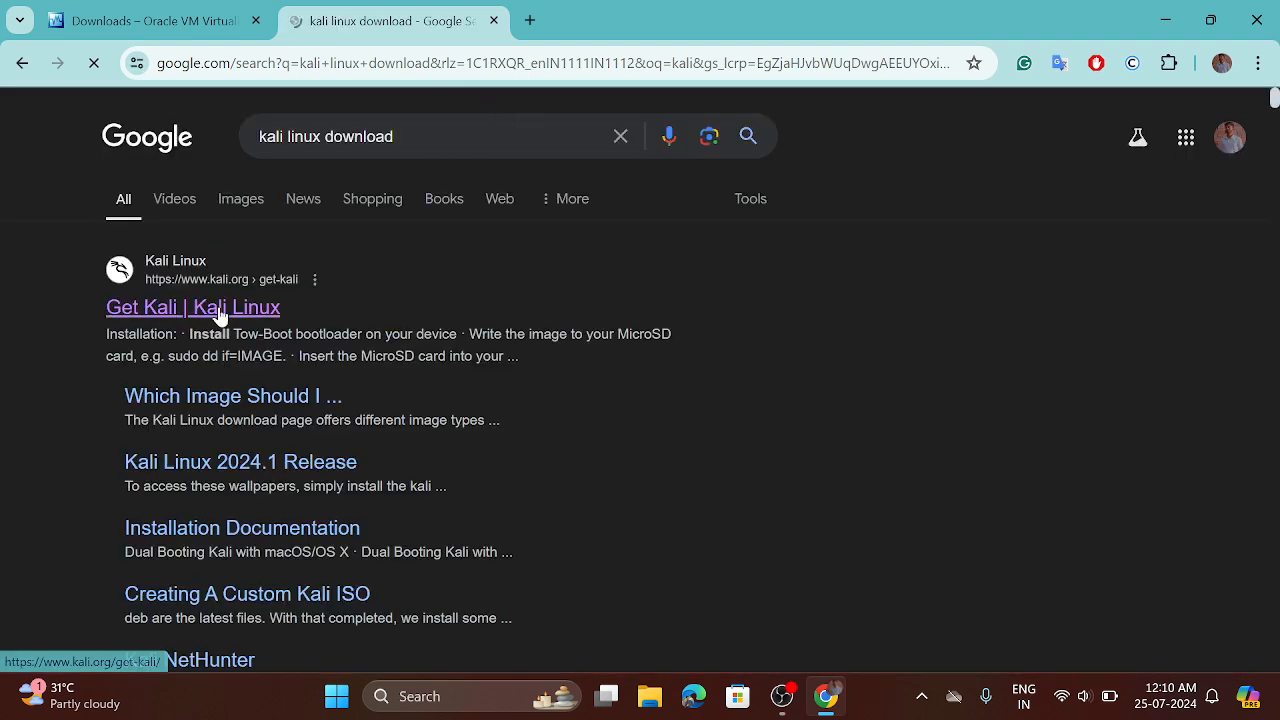
left_click(220, 316)
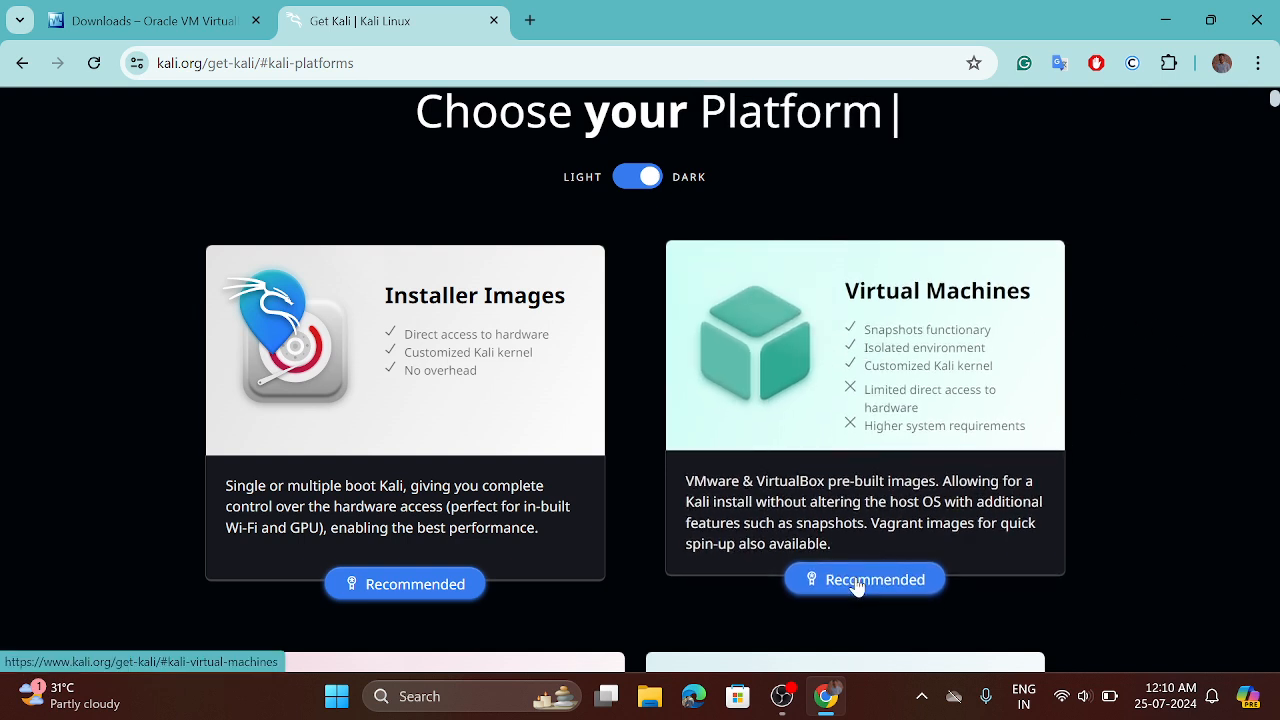
left_click(897, 415)
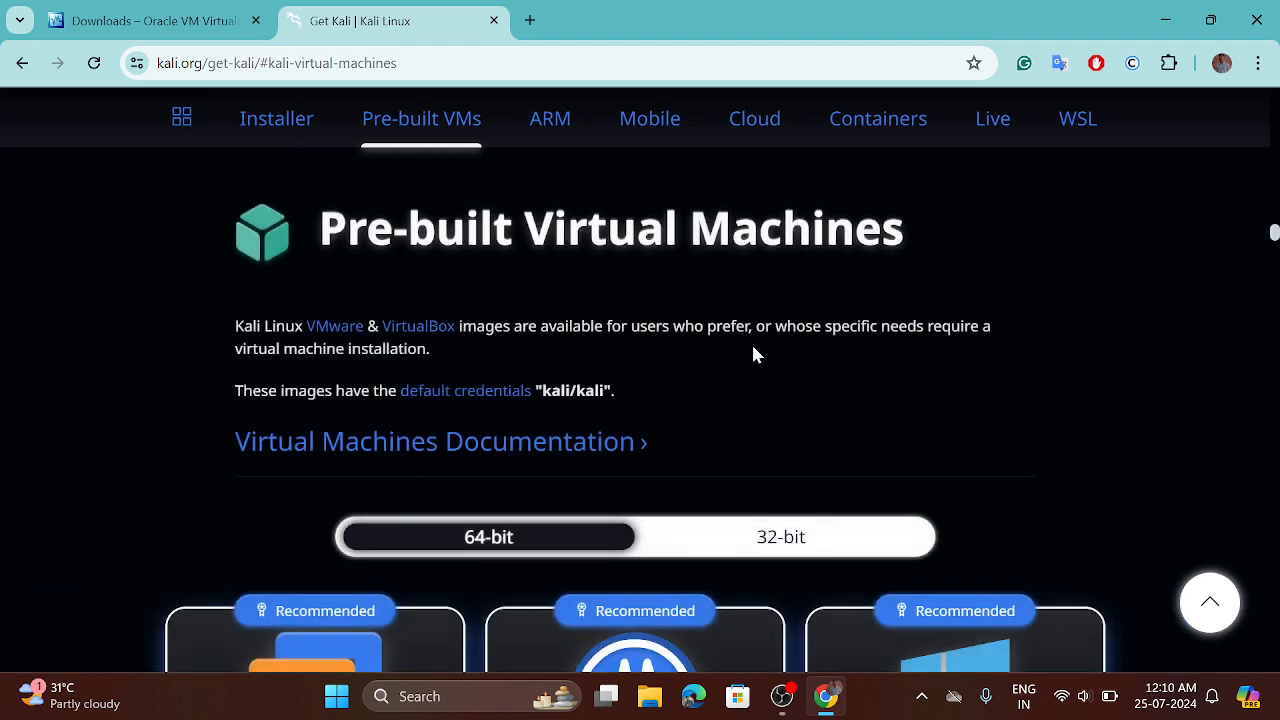
Step: Choose the 64-bit pre-built virtual machines and start downloading the VirtualBox image
scroll(754, 353, "down", 2)
left_click(477, 386)
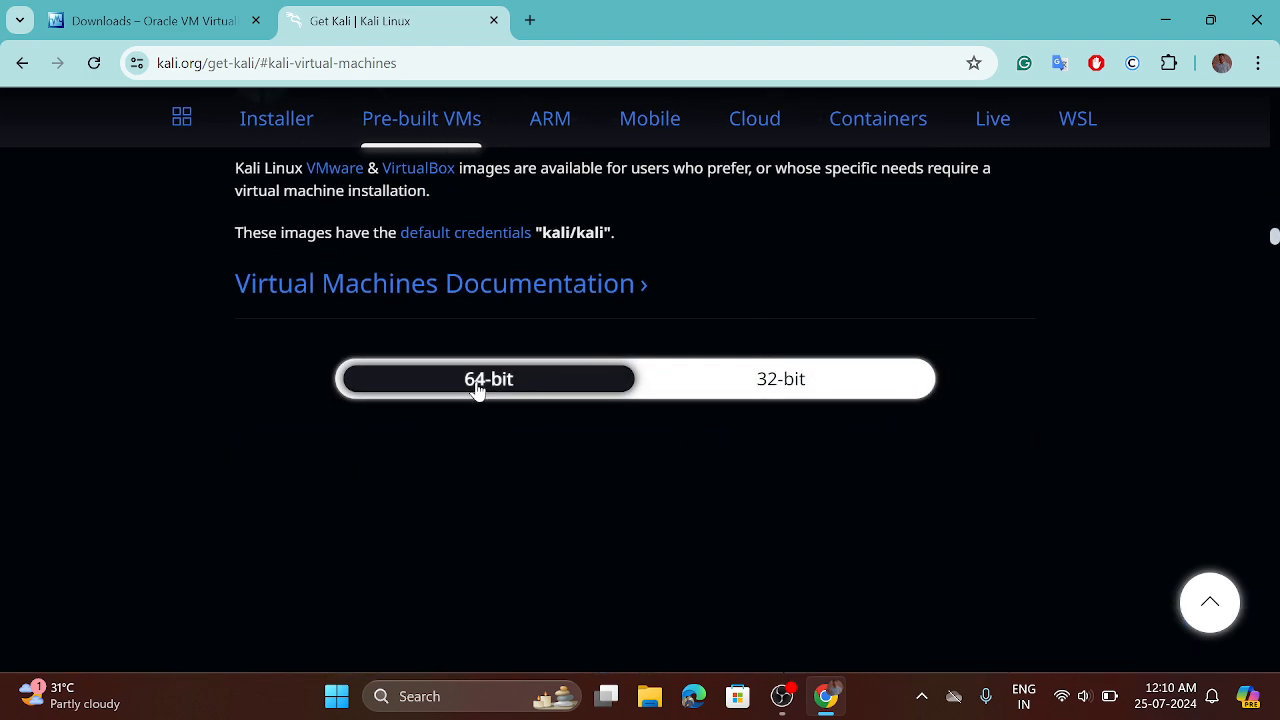
scroll(787, 330, "down", 2)
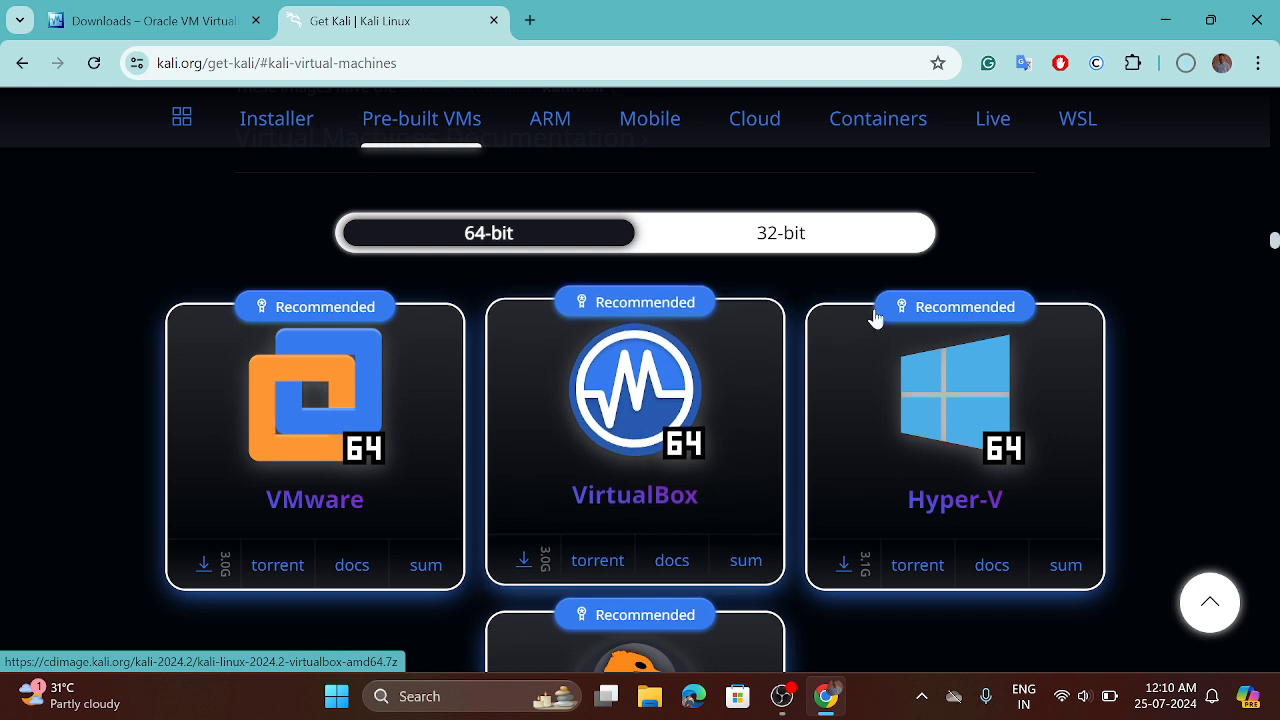
Step: Pause and cancel the kali-linux-2024.2-virtualbox-amd64.7z download in the recent download history
left_click(1187, 70)
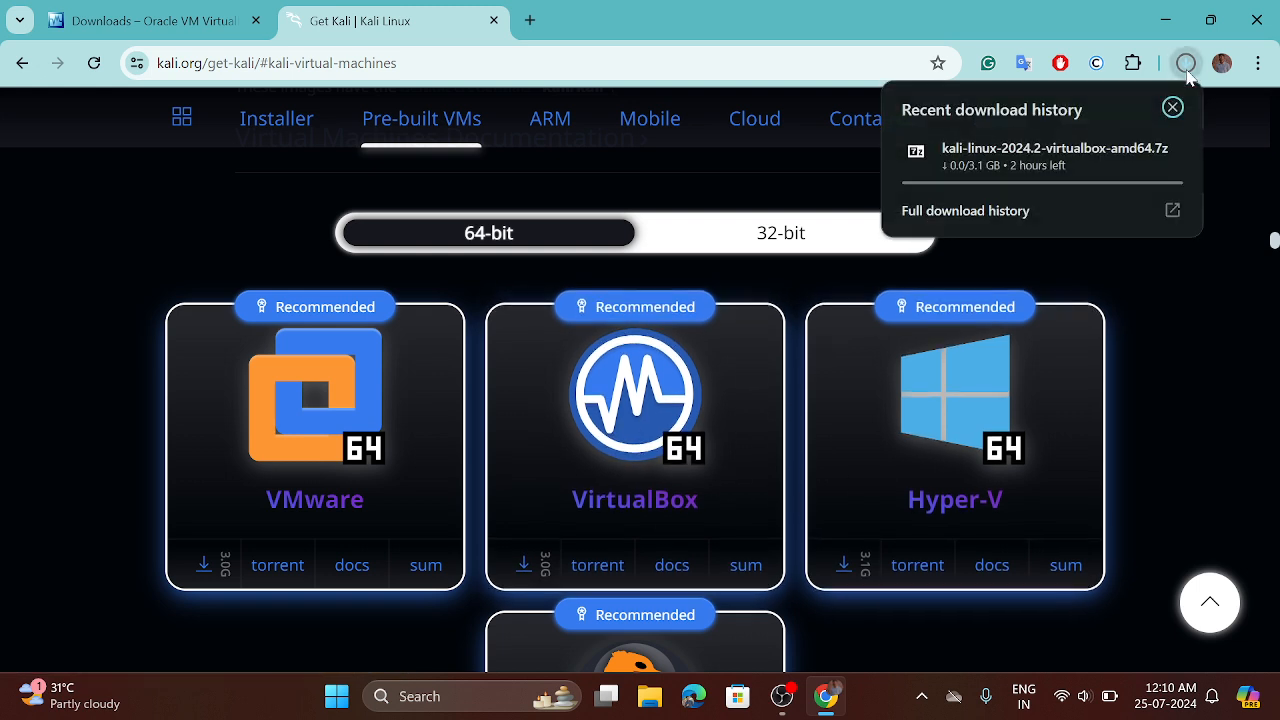
left_click(1048, 155)
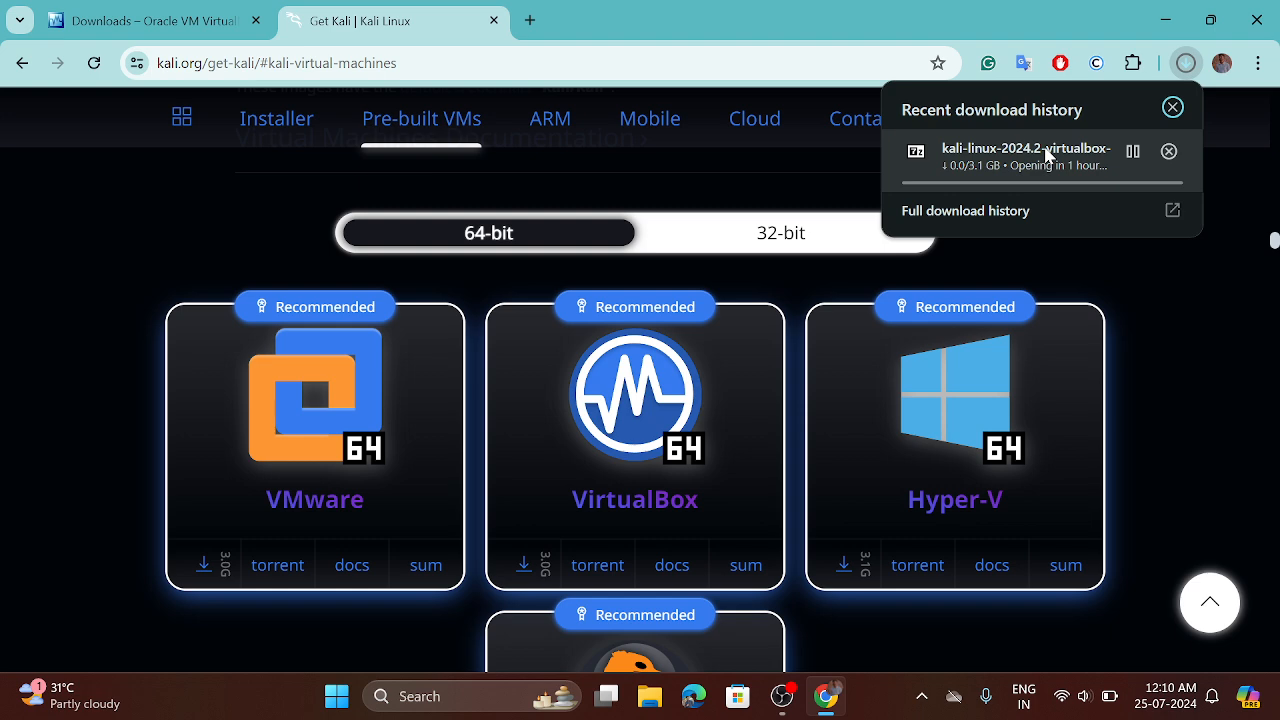
left_click(1132, 152)
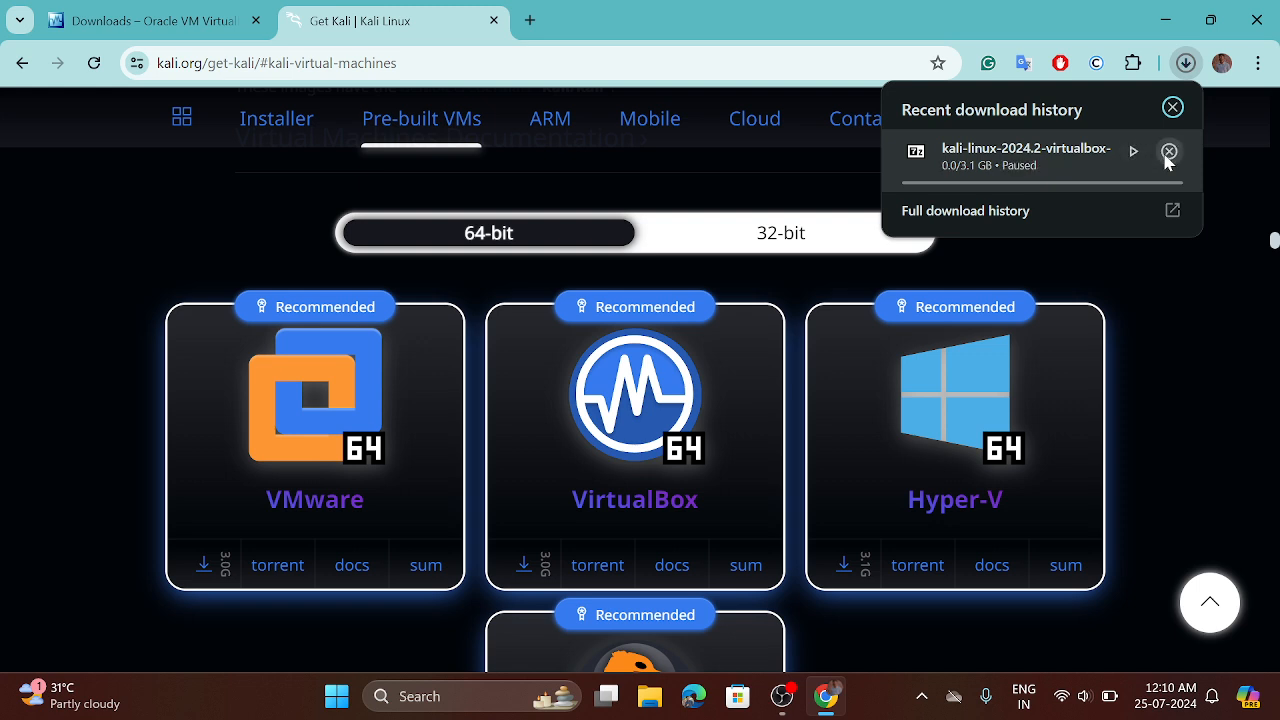
left_click(1167, 151)
left_click(794, 168)
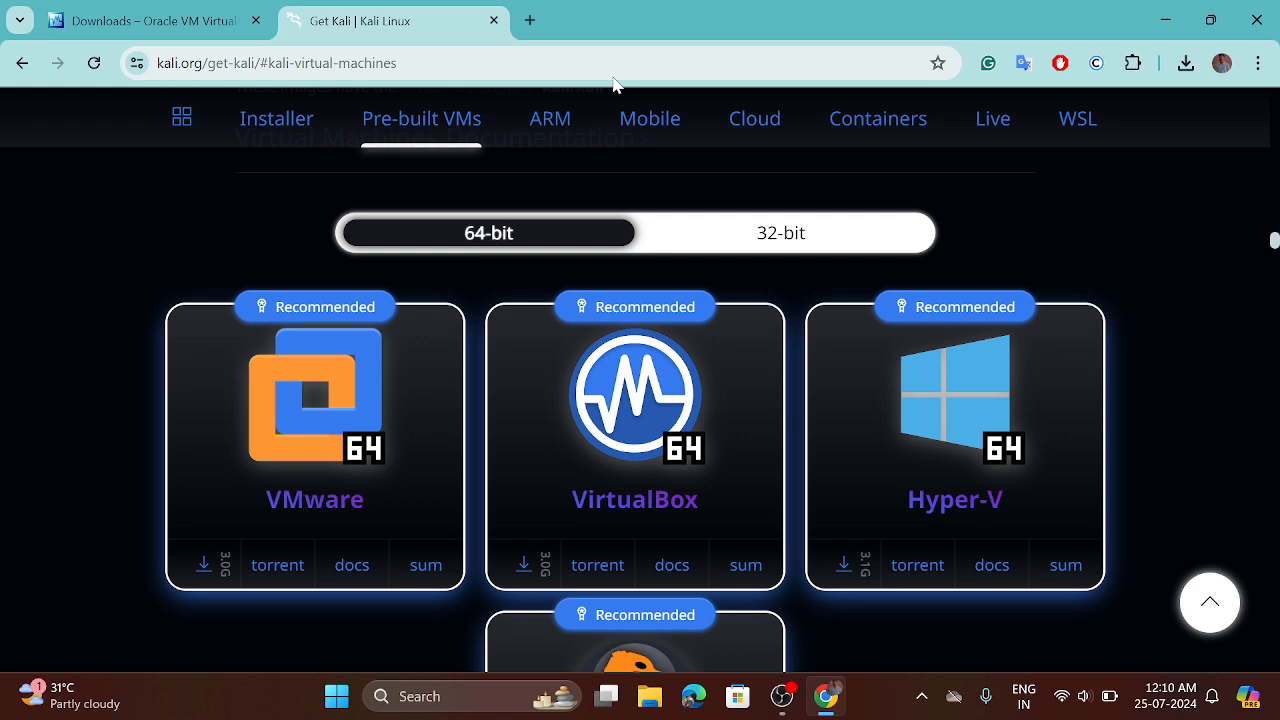
Step: Look up 7zip in a new tab, open the 7-zip.org download page from the browsing history, and close the history list
left_click(530, 22)
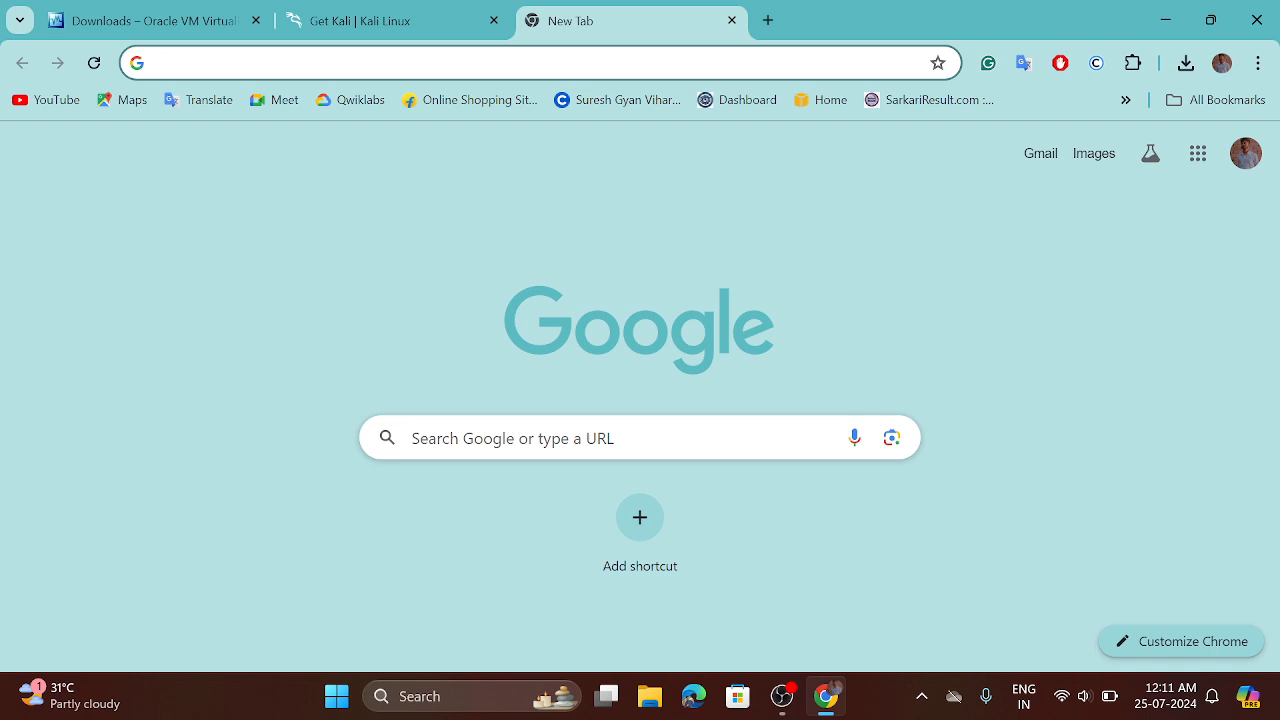
type("7zip")
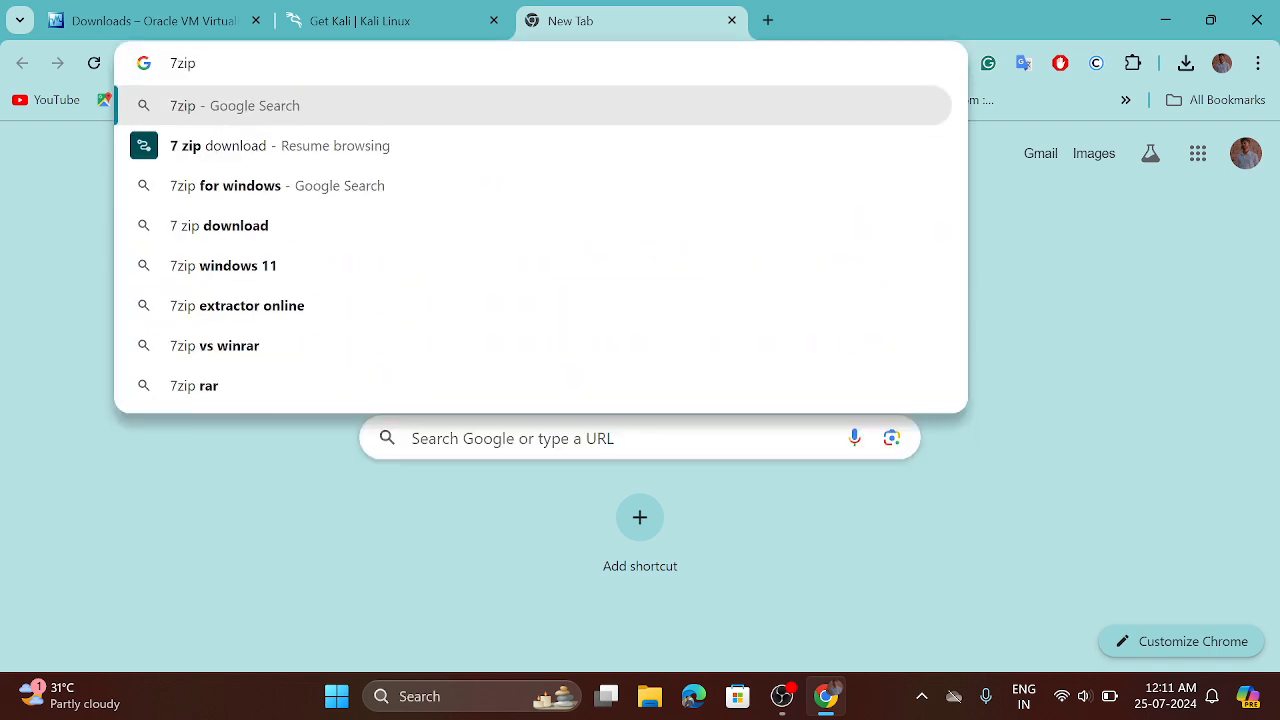
key("Down")
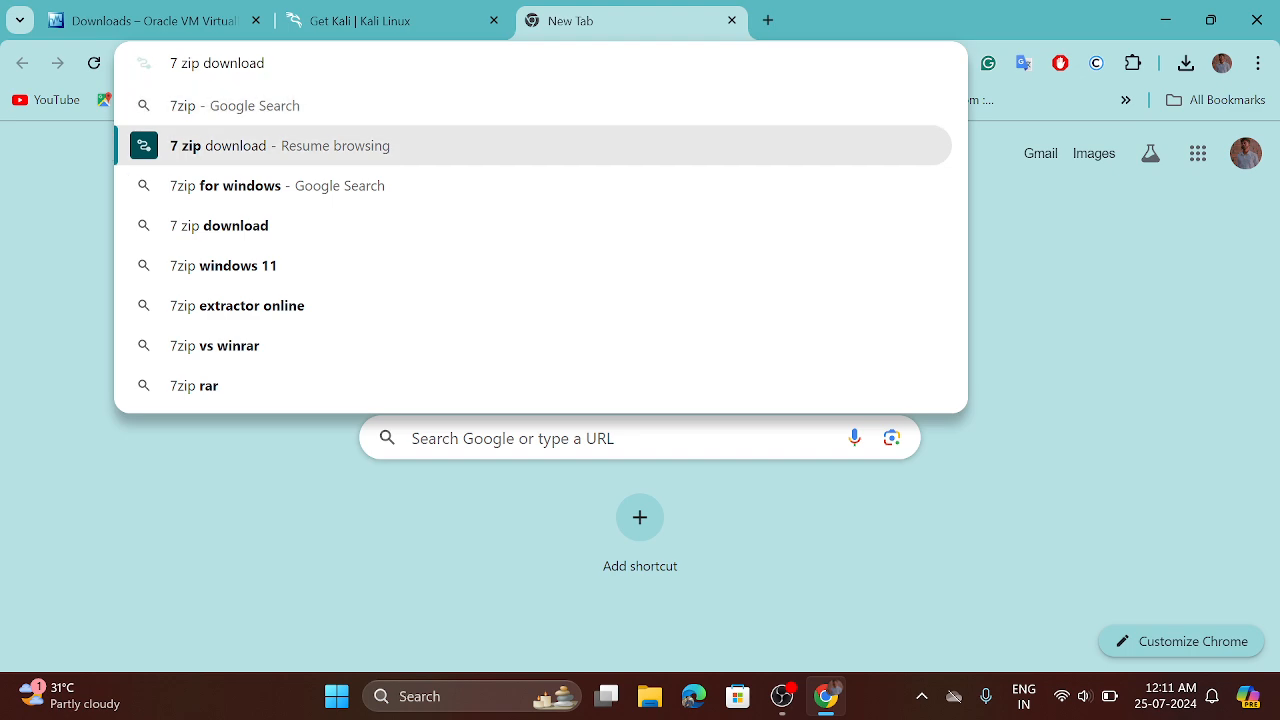
key("Return")
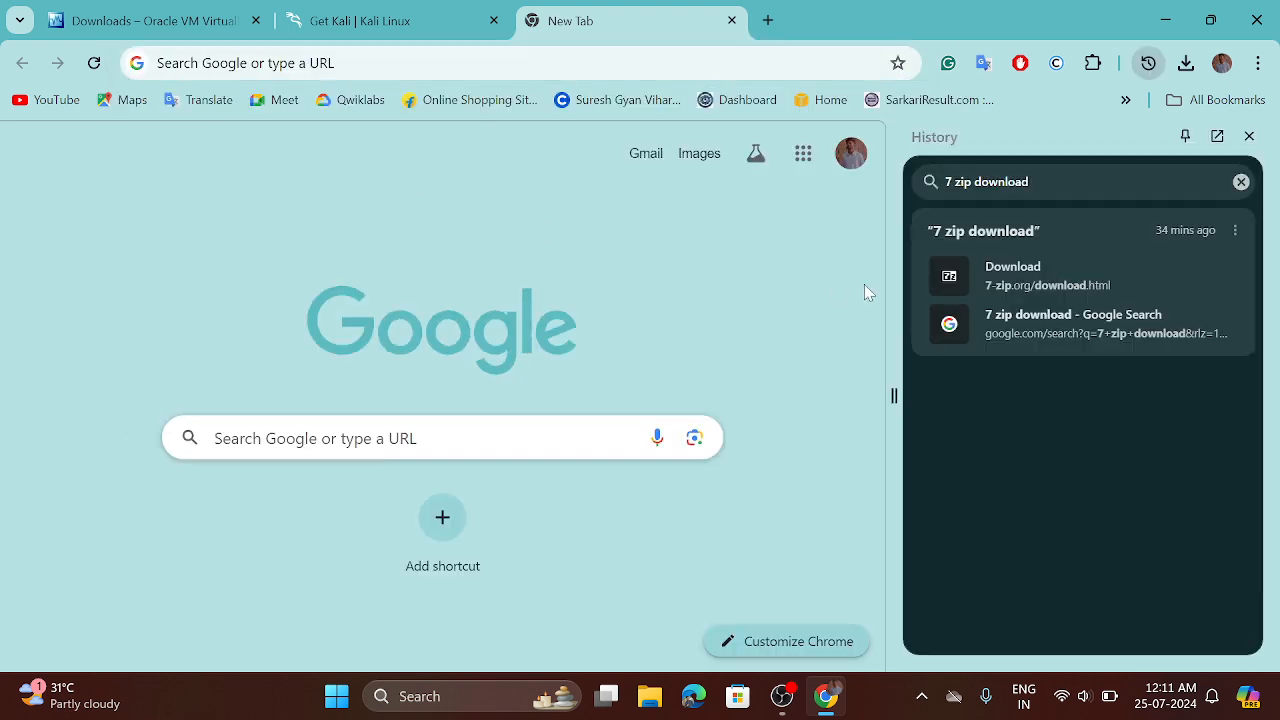
left_click(1096, 281)
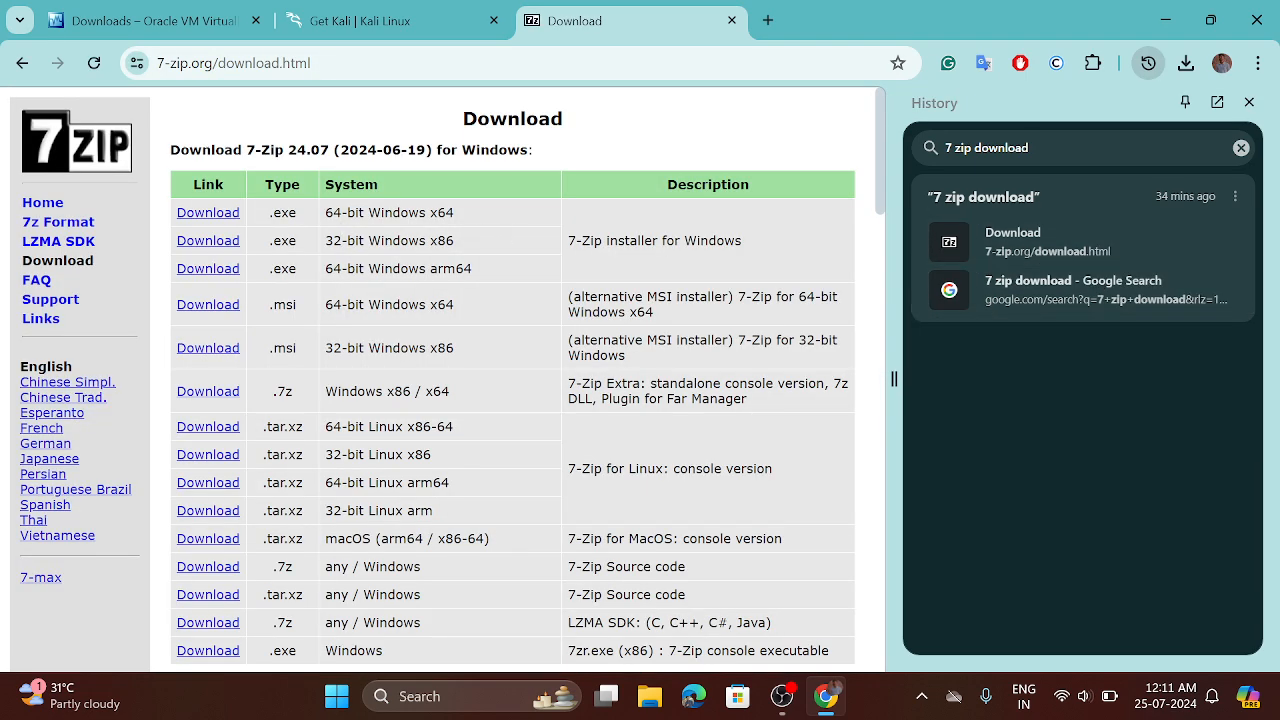
left_click(1241, 147)
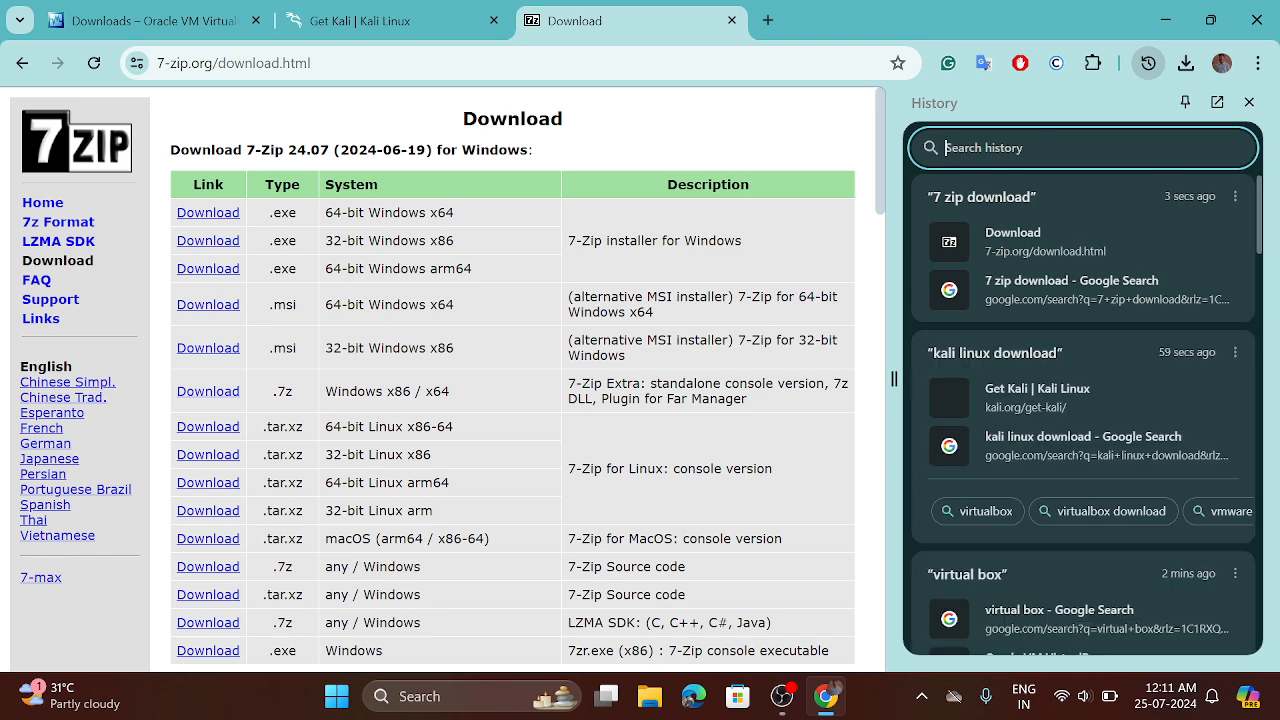
left_click(1249, 103)
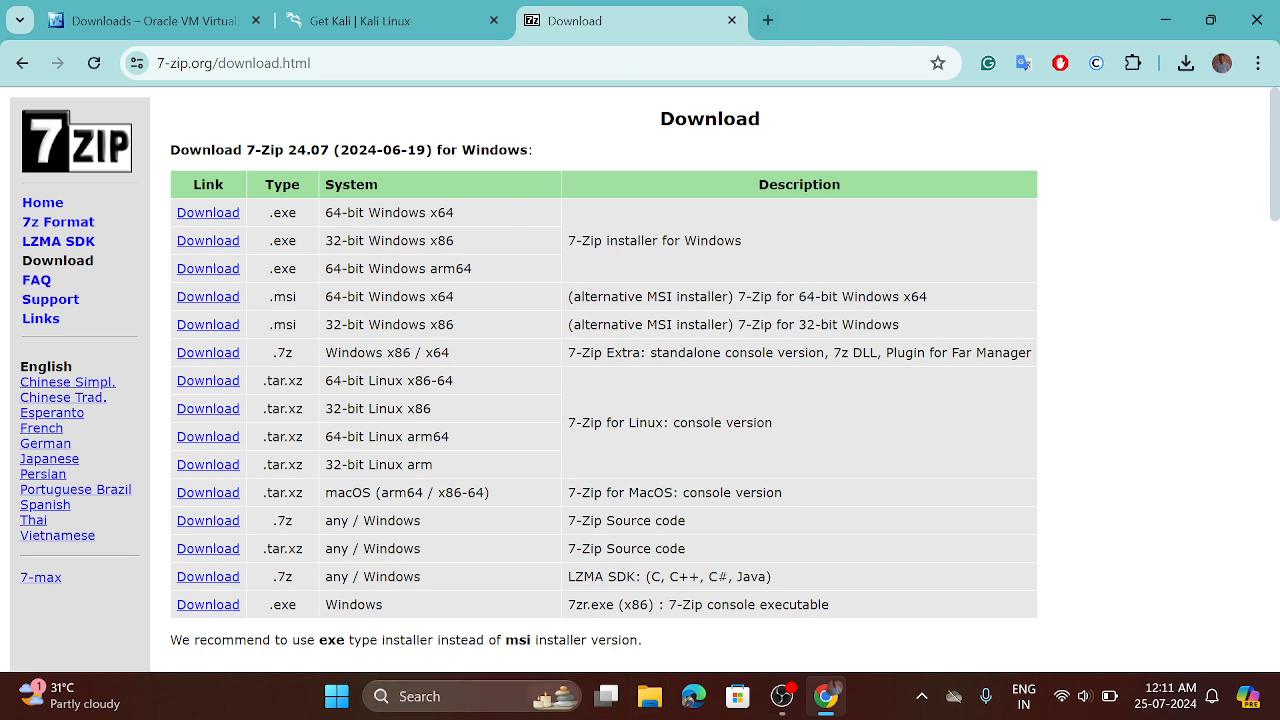
Step: Minimize the browser to return to the desktop and refresh it
left_click(492, 706)
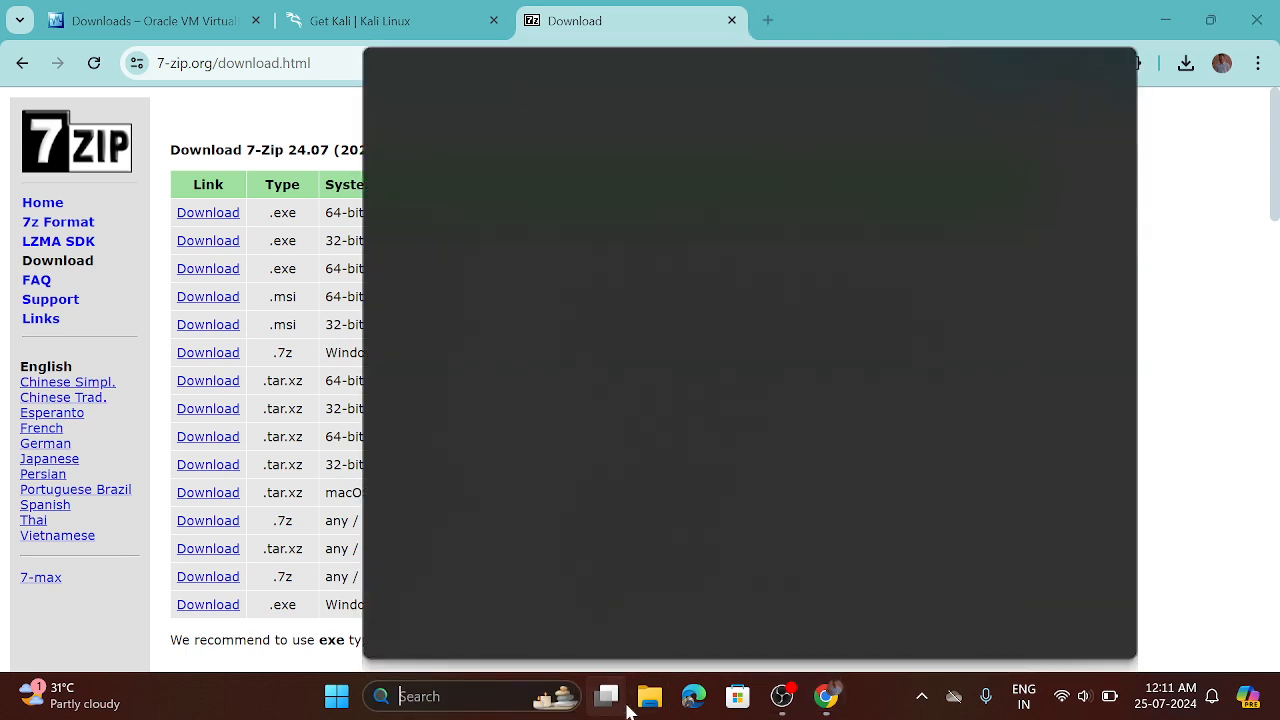
left_click(1163, 16)
left_click(1163, 16)
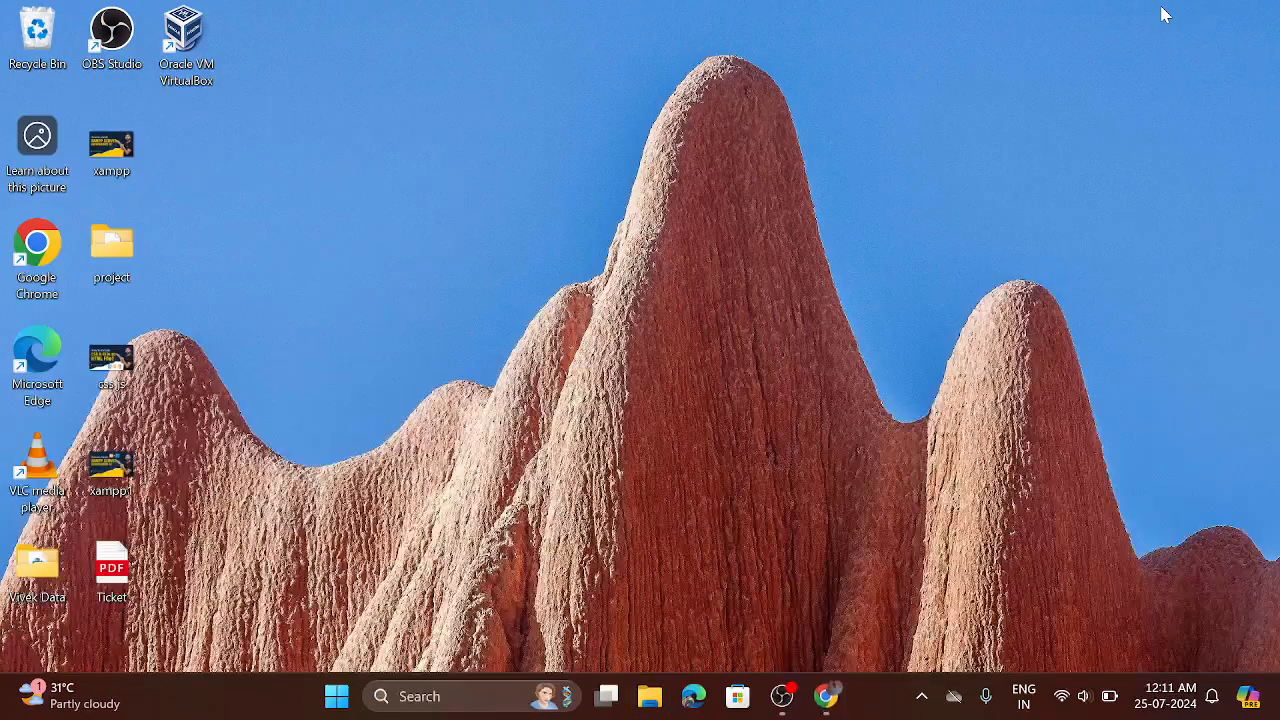
right_click(504, 120)
left_click(571, 205)
Step: Search Windows for virtu to check for the installed Oracle VM VirtualBox app, and dismiss the results
left_click(466, 700)
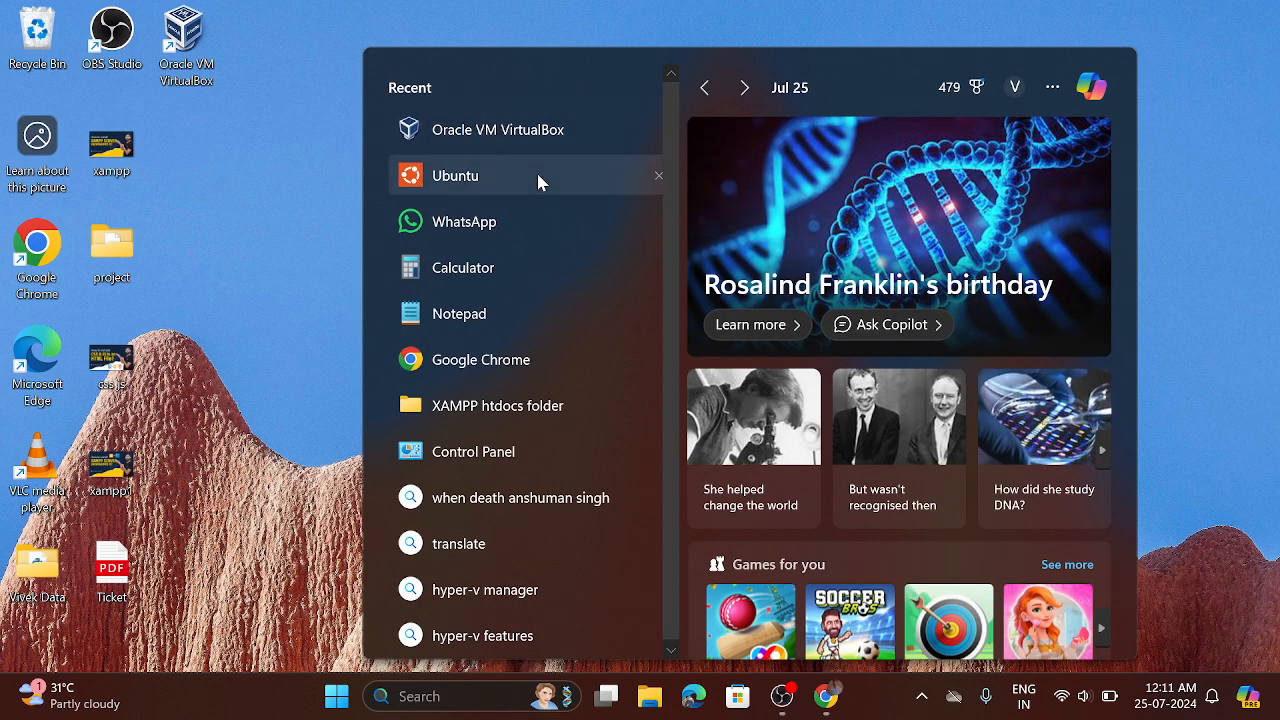
type("vi")
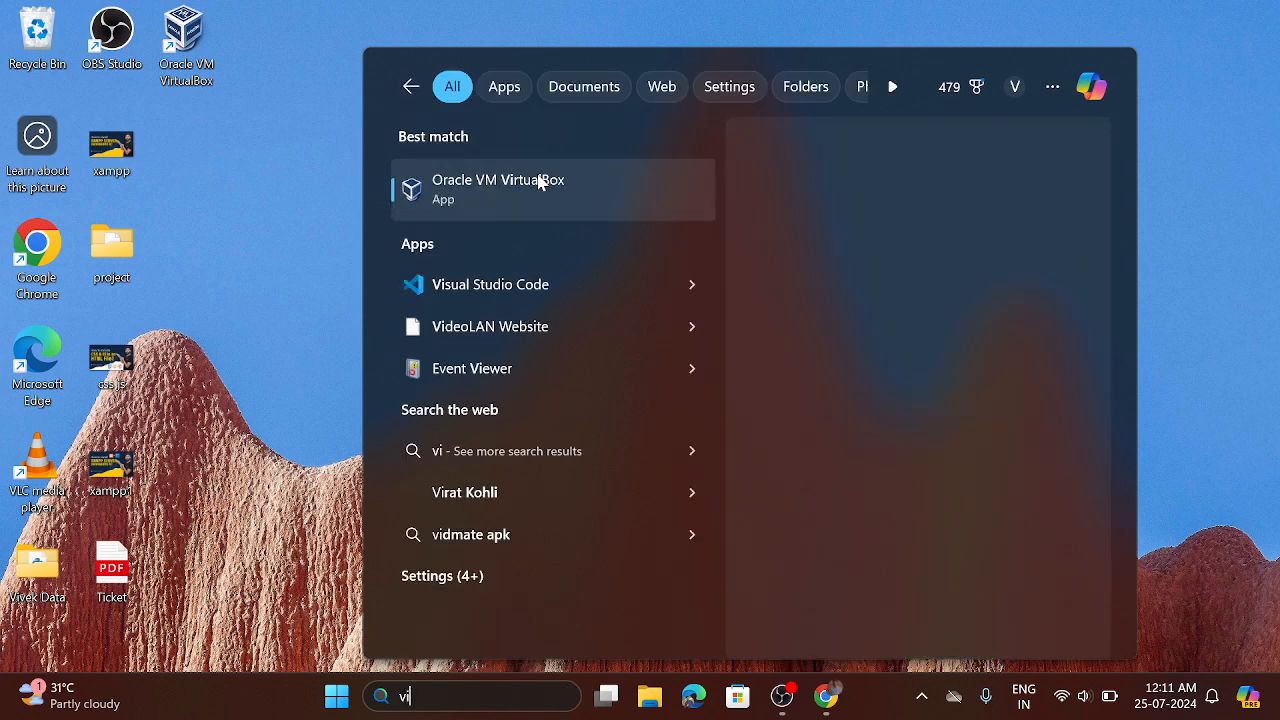
type("rtu")
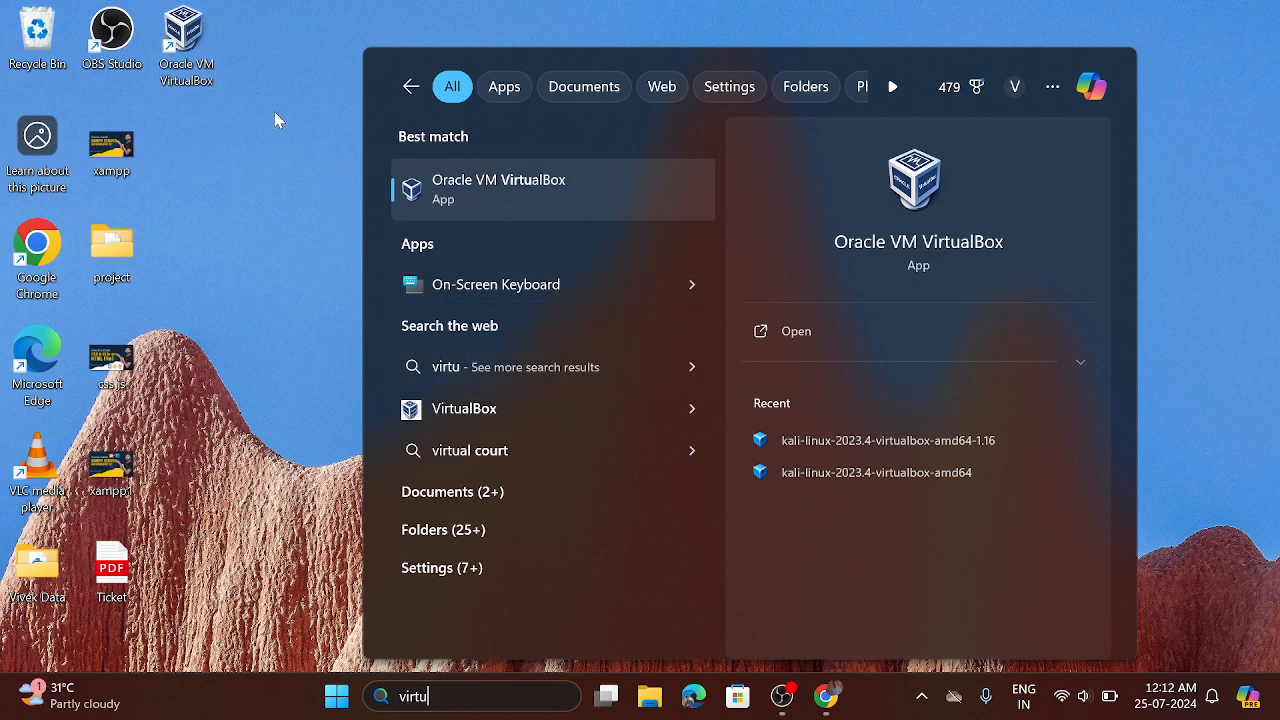
left_click(306, 160)
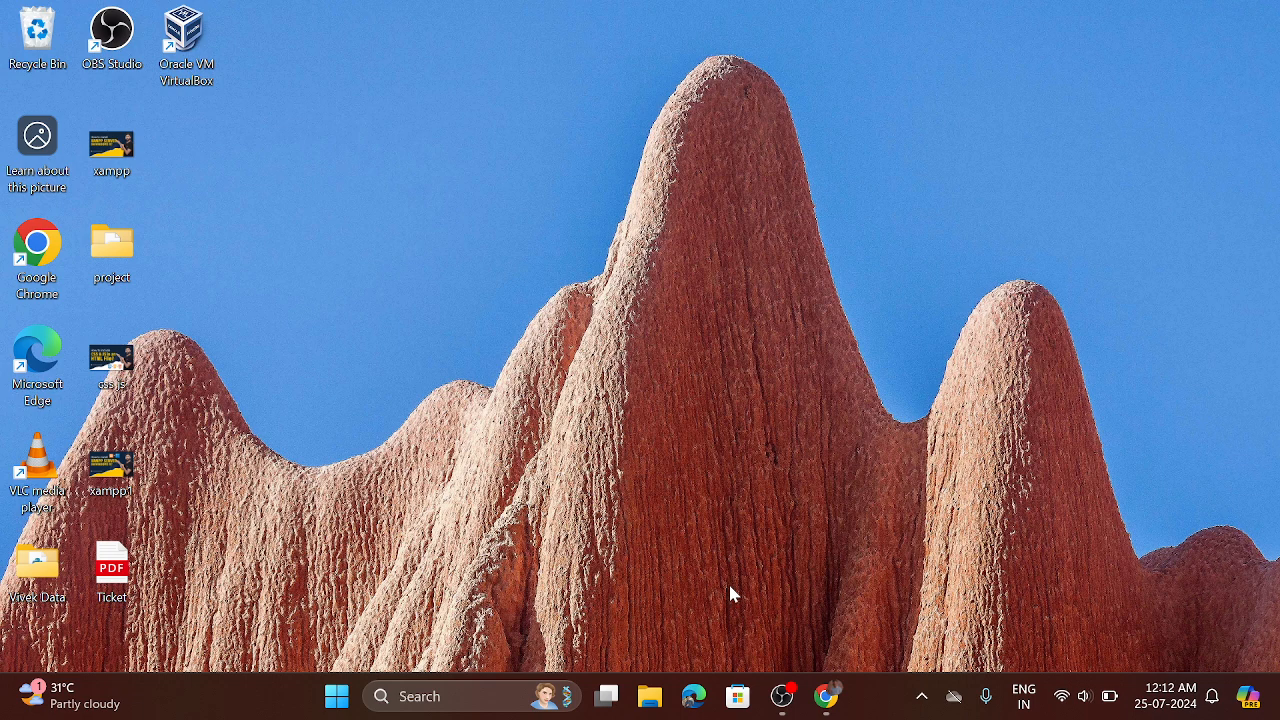
Step: Open the kali-linux-2023.4-virtualbox-amd64 folder inside the data folder on the desktop to view the extracted files
left_click(647, 698)
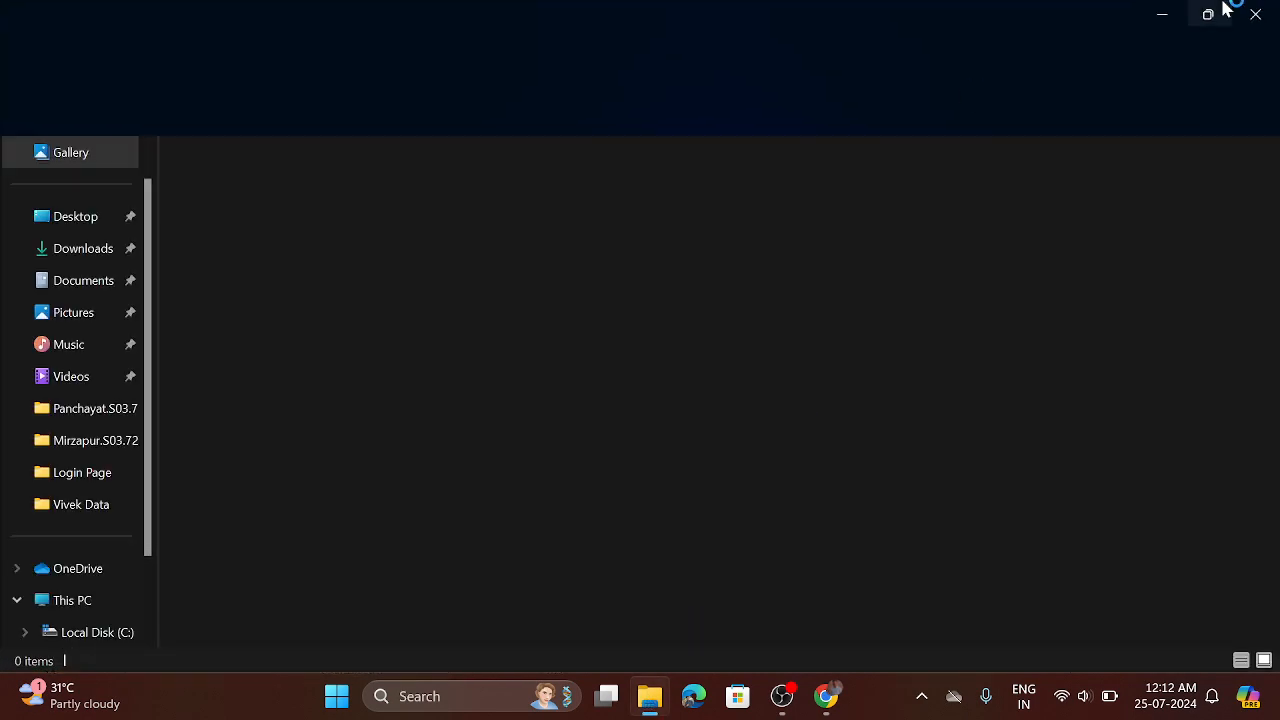
left_click(1250, 14)
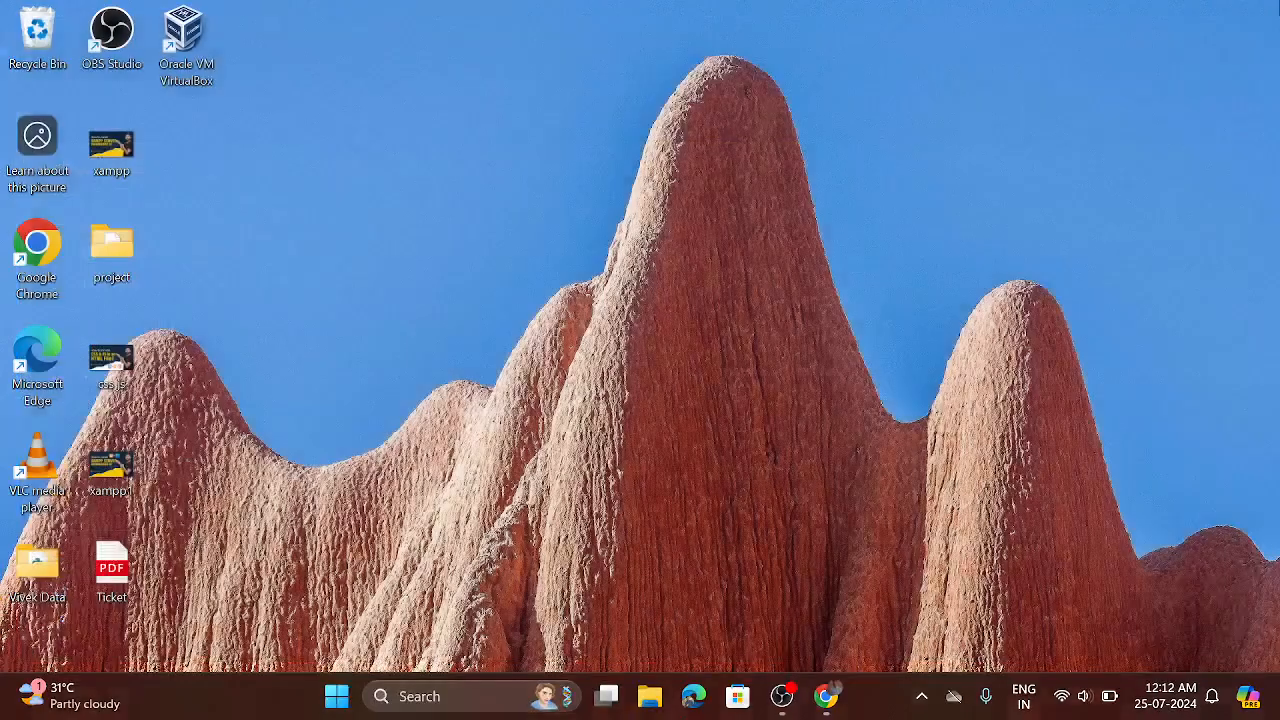
double_click(36, 572)
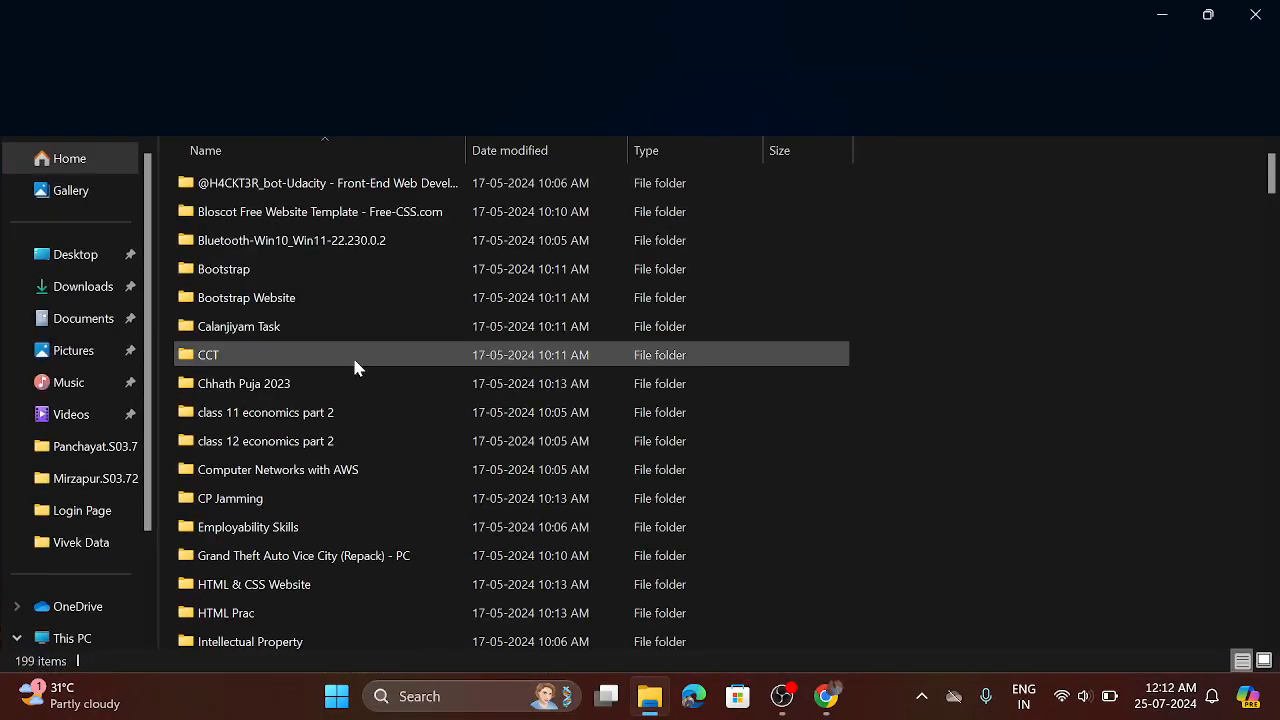
scroll(354, 362, "down", 1)
scroll(354, 365, "down", 3)
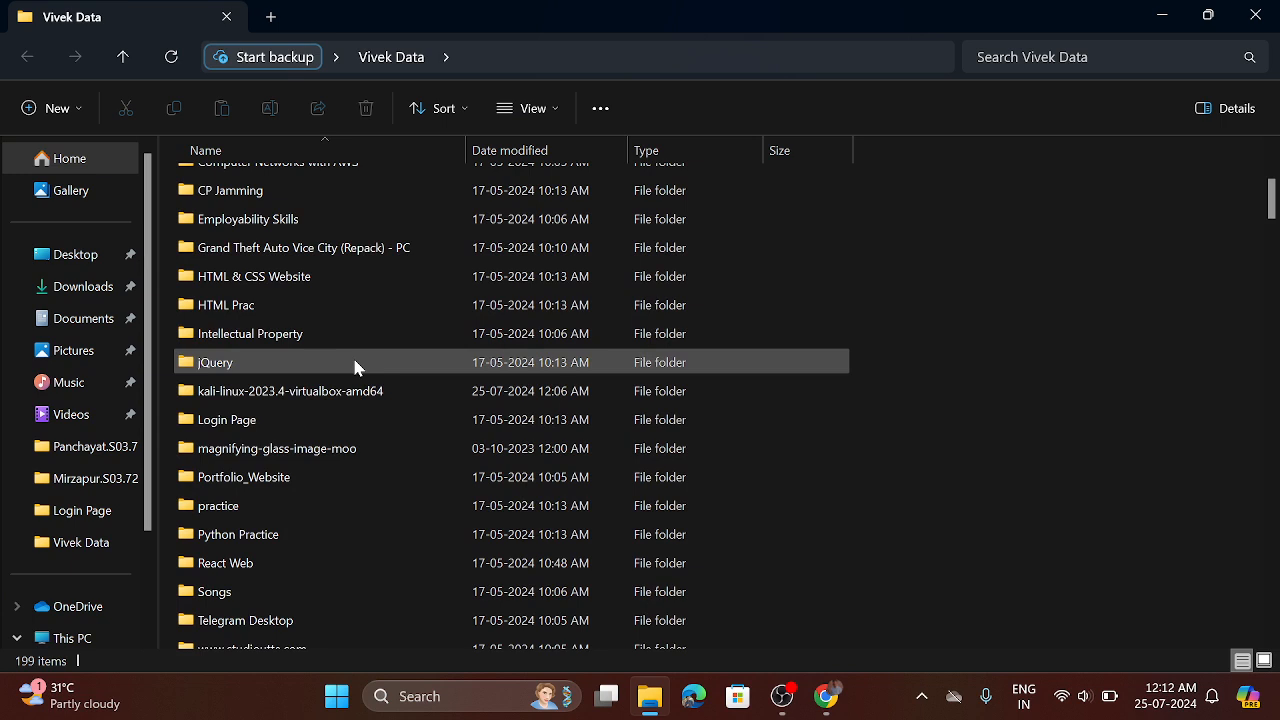
mouse_move(340, 399)
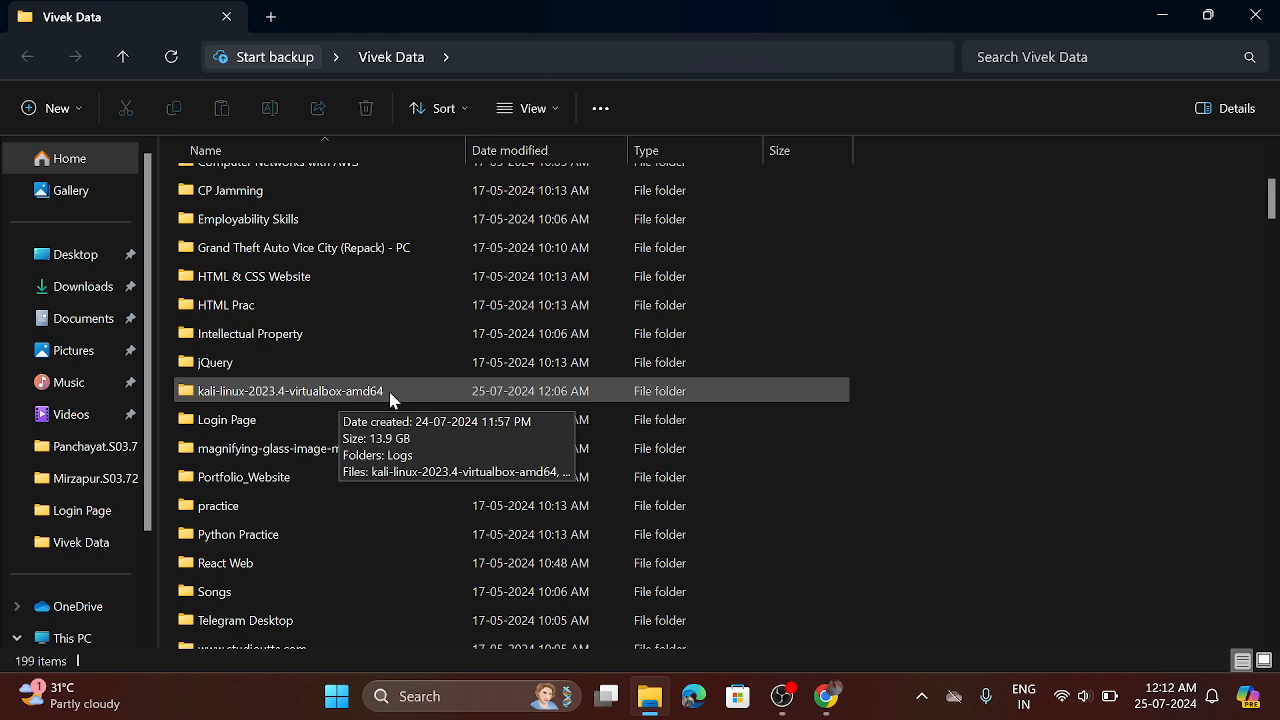
double_click(313, 393)
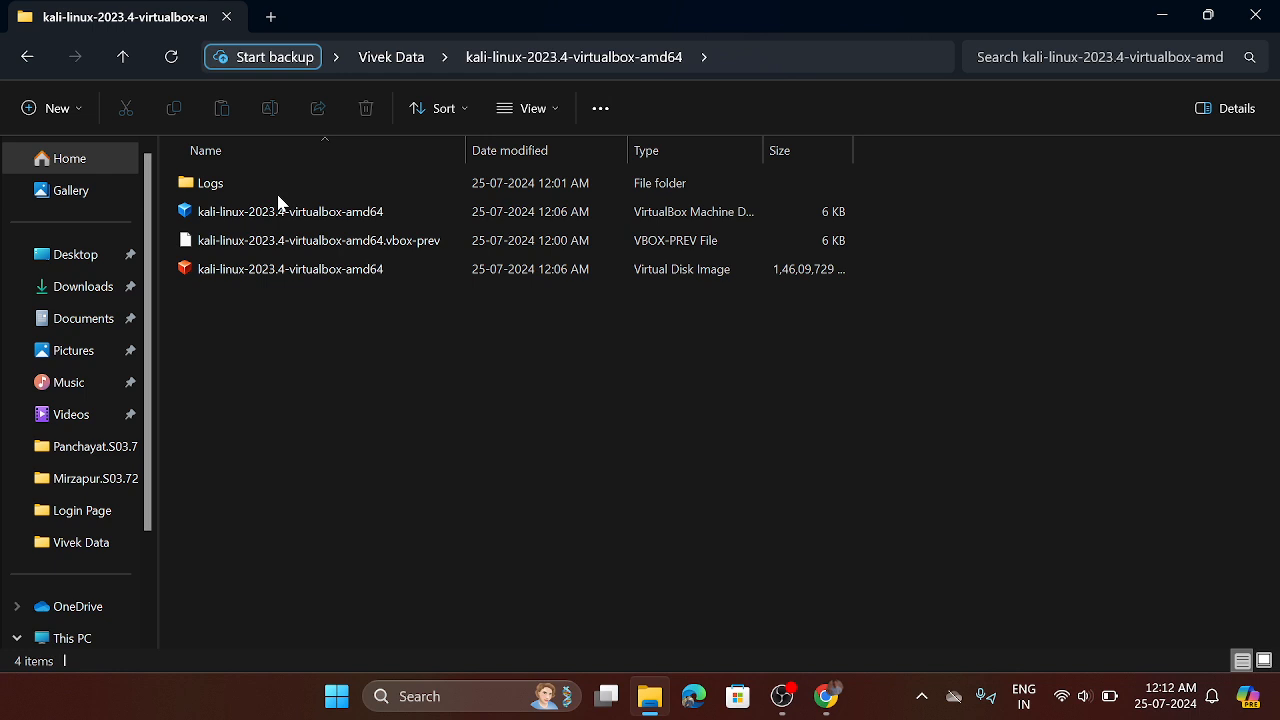
Step: Return to the parent folder, reopen the extracted Kali folder to check its contents, and close File Explorer
left_click(122, 58)
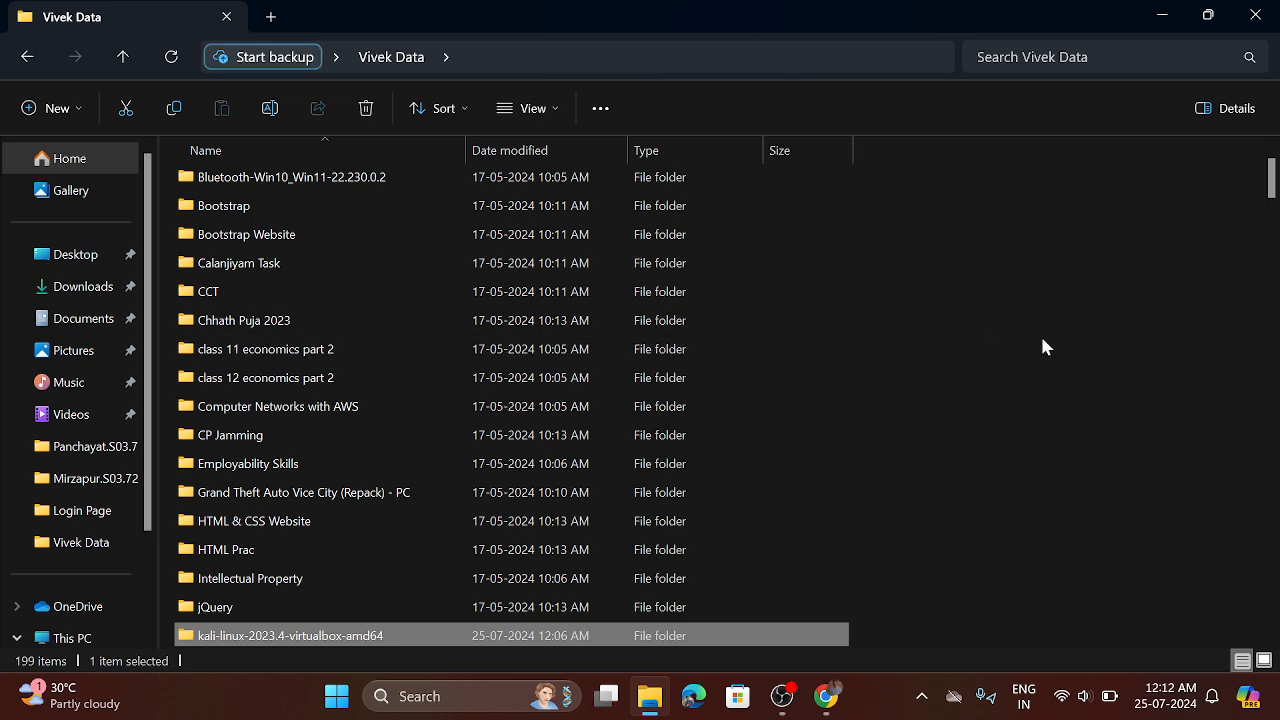
scroll(760, 360, "down", 2)
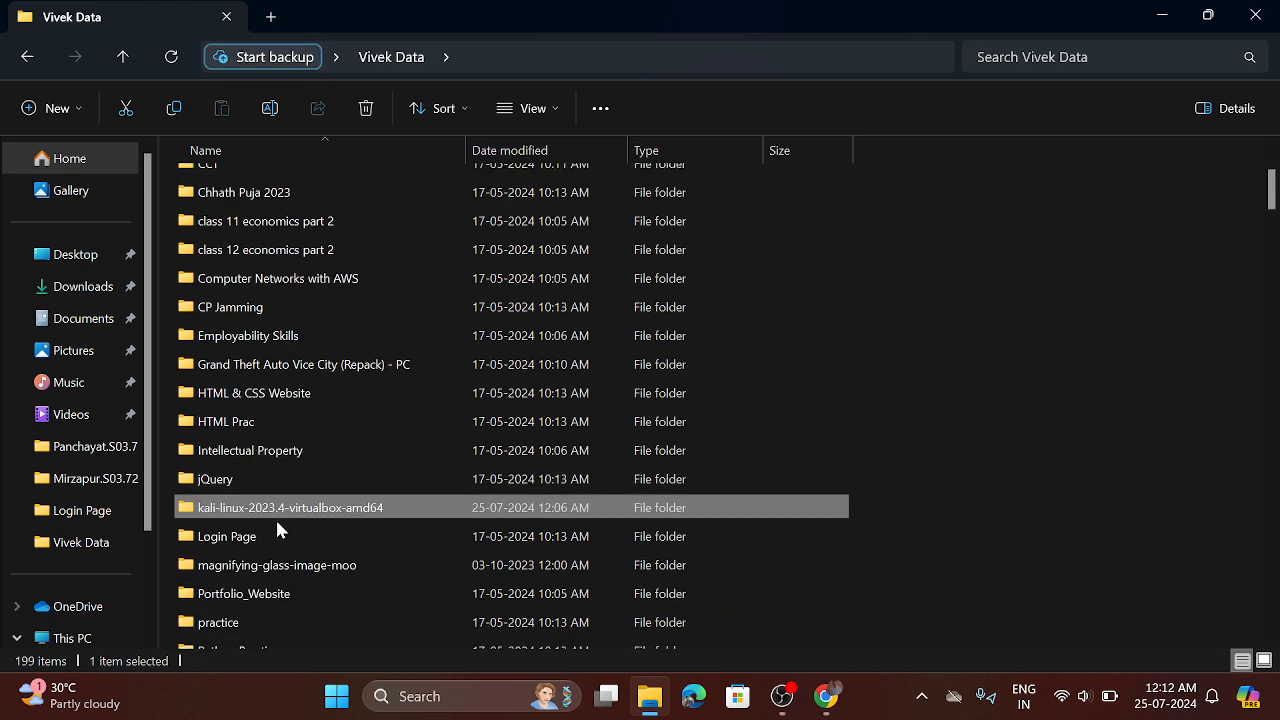
double_click(309, 508)
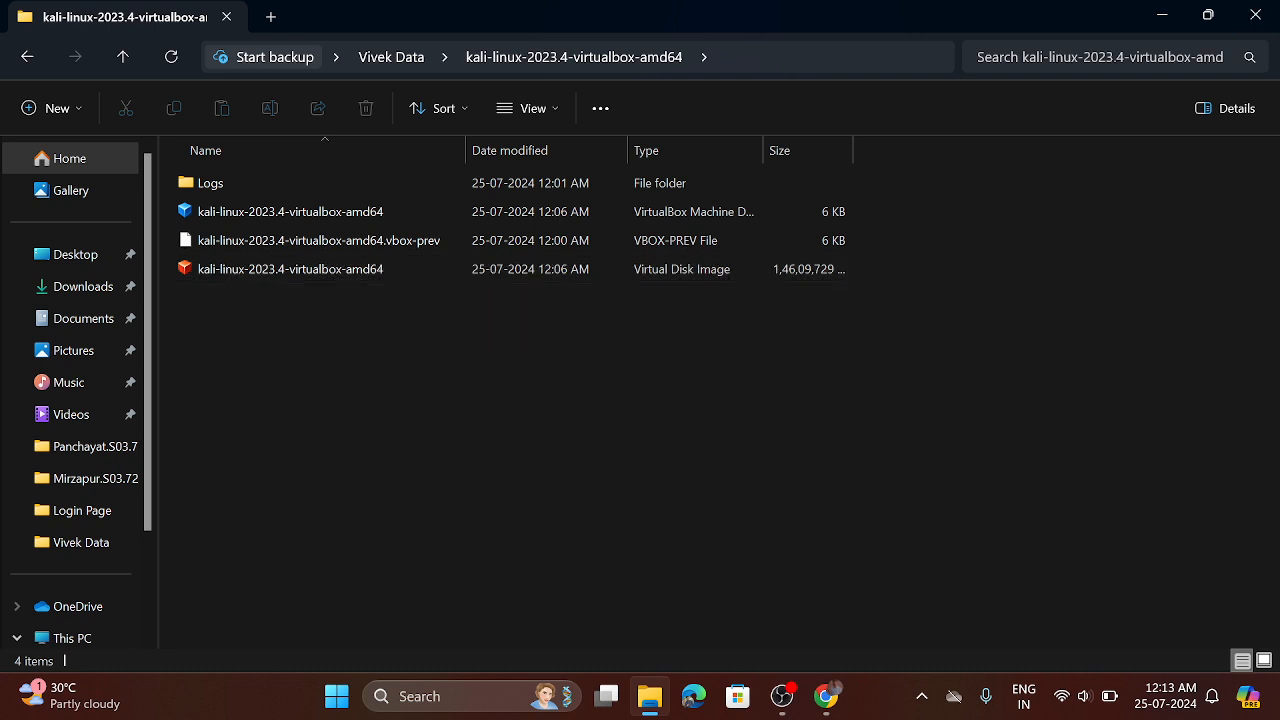
left_click(1255, 15)
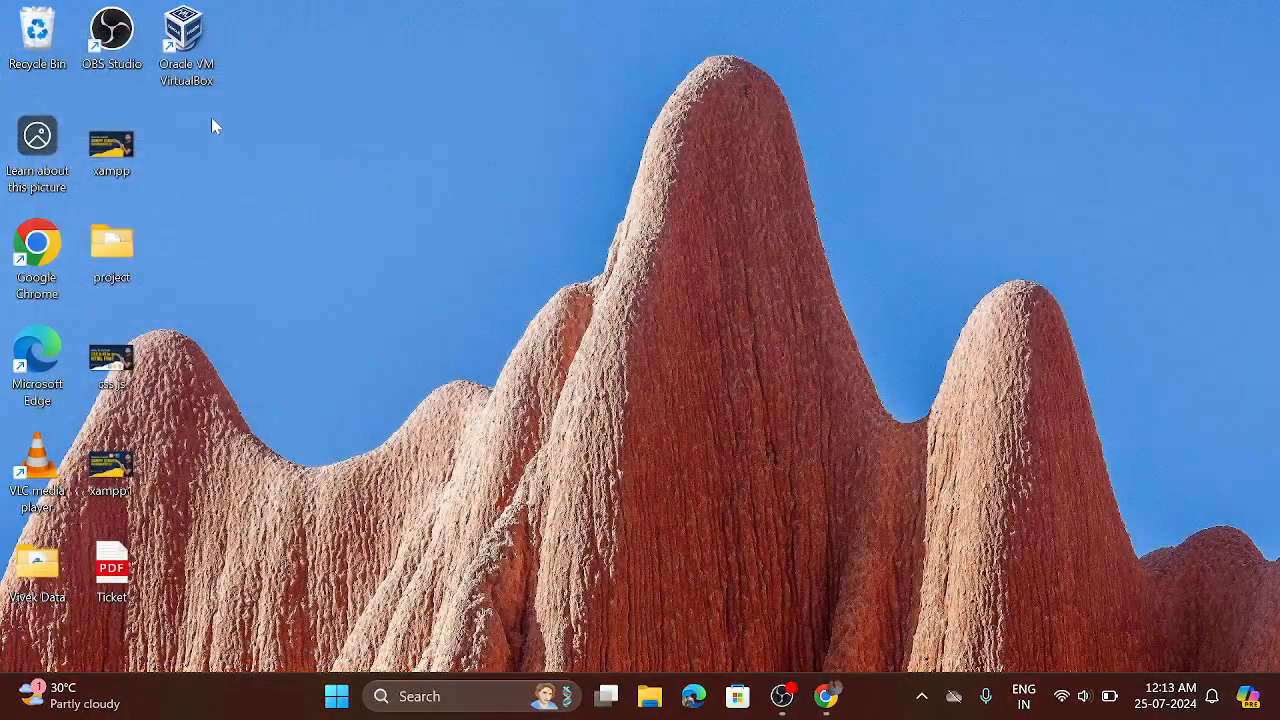
Step: Launch Oracle VM VirtualBox and review the Kali machine's motherboard and processor settings
double_click(195, 66)
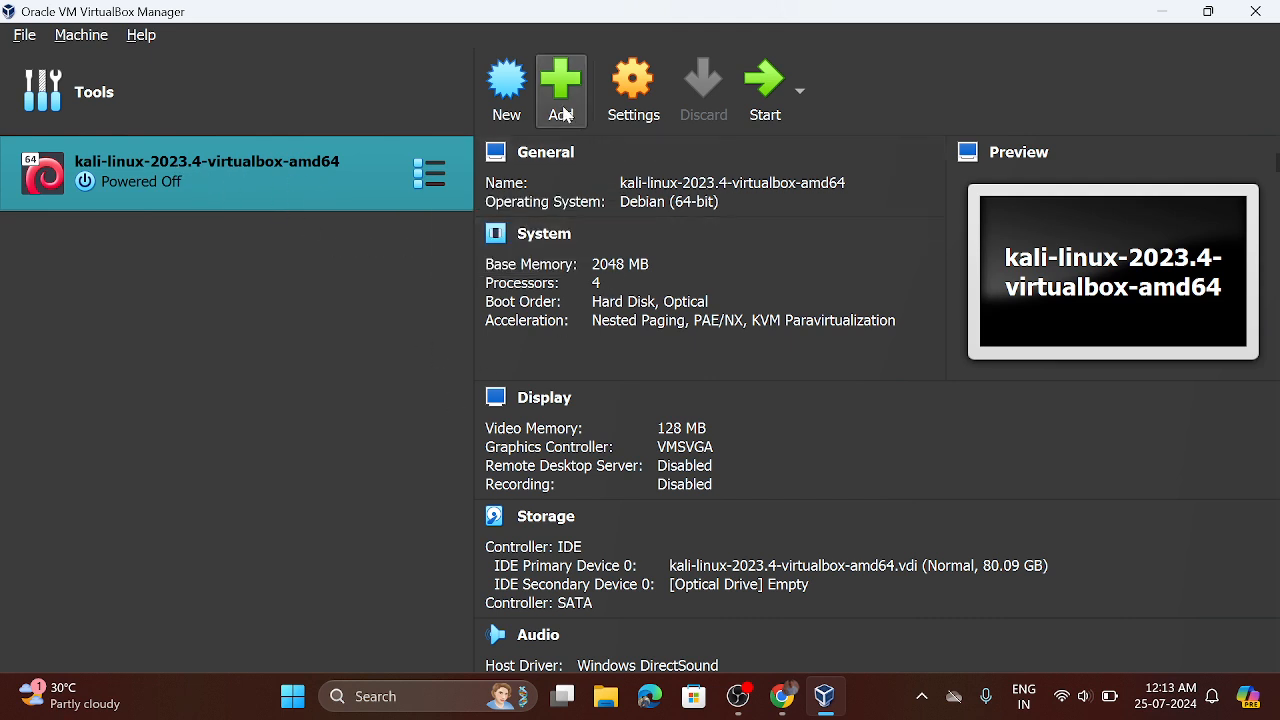
left_click(632, 100)
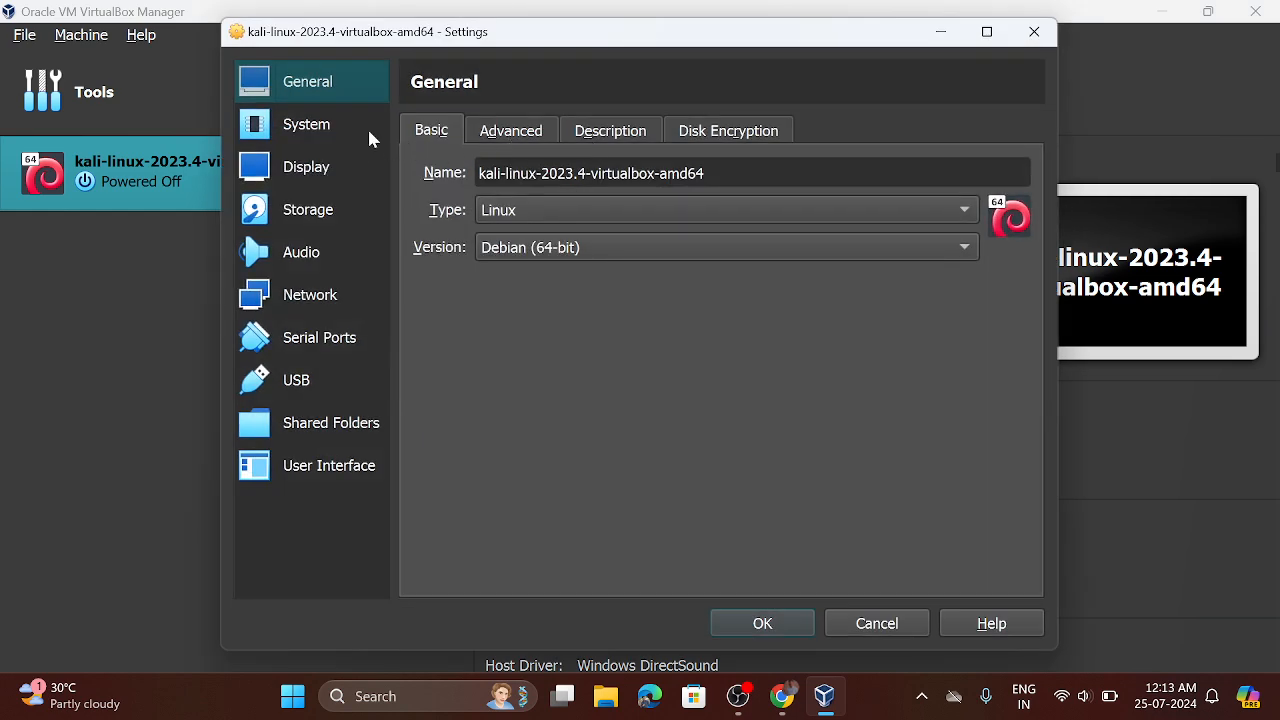
left_click(324, 131)
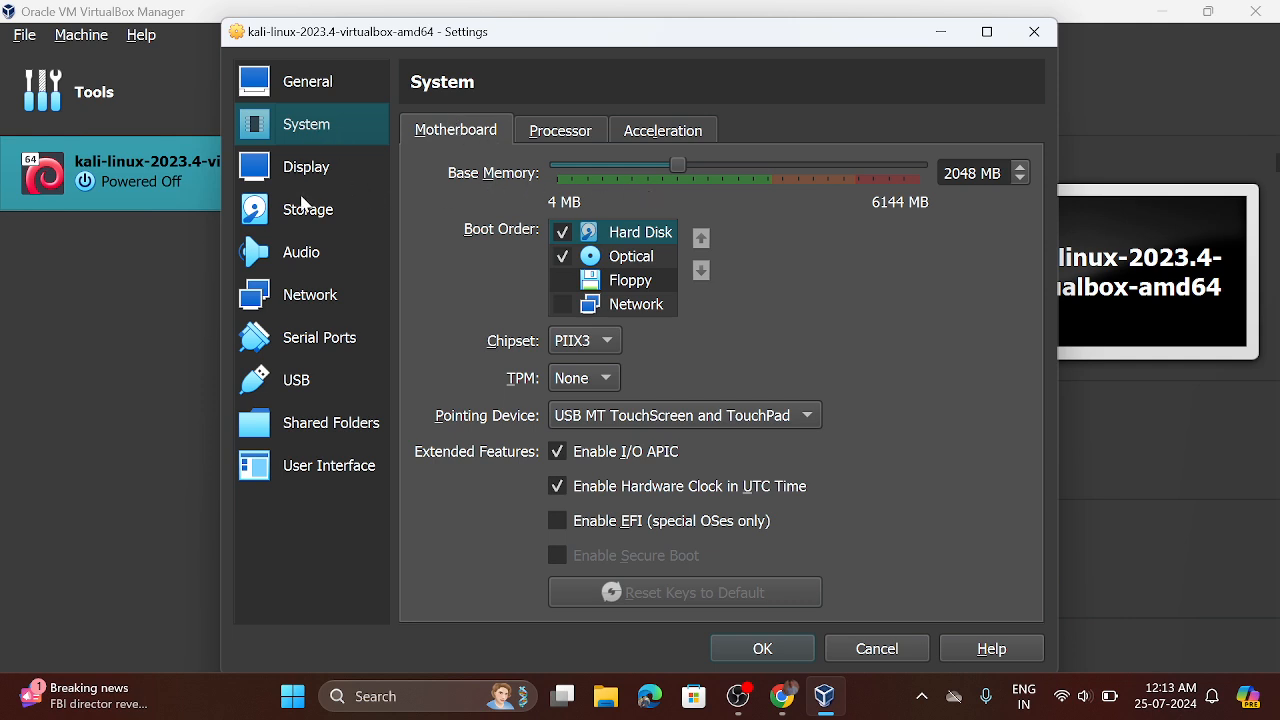
left_click(560, 135)
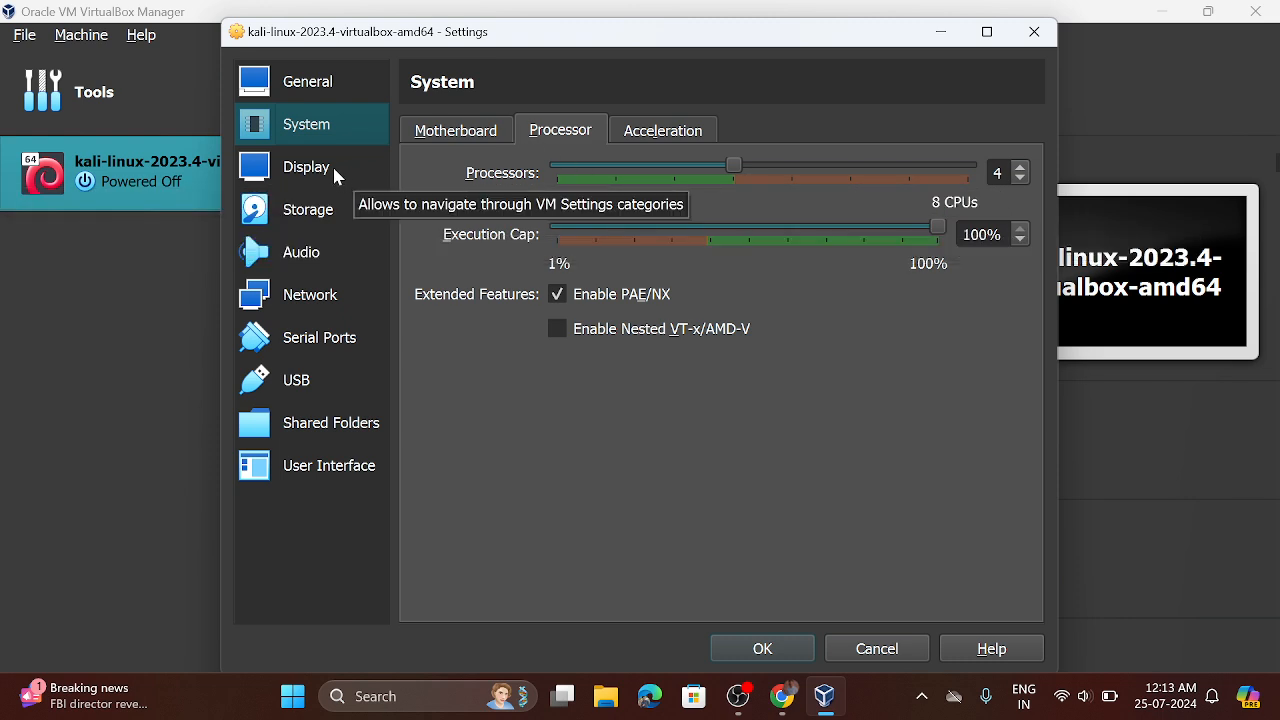
Step: Browse for a virtual hard disk file for the IDE storage controller, cancel the selection, and accept the machine's settings
left_click(297, 225)
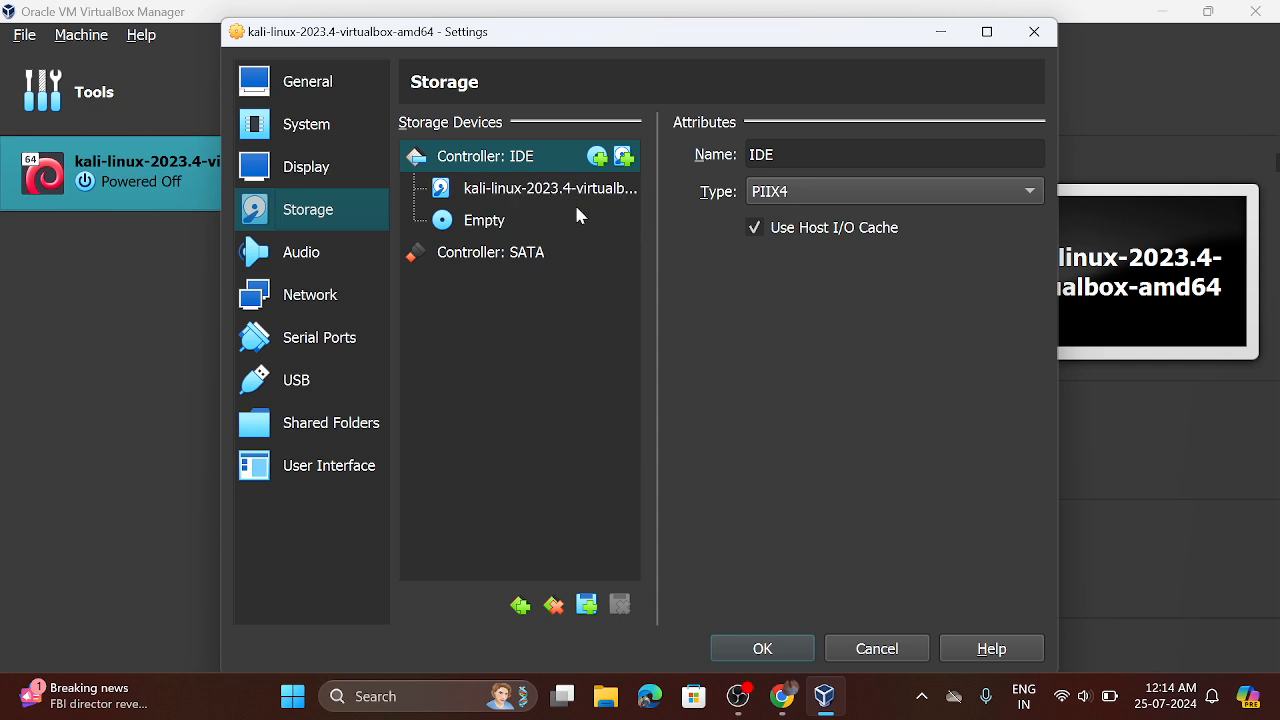
left_click(624, 160)
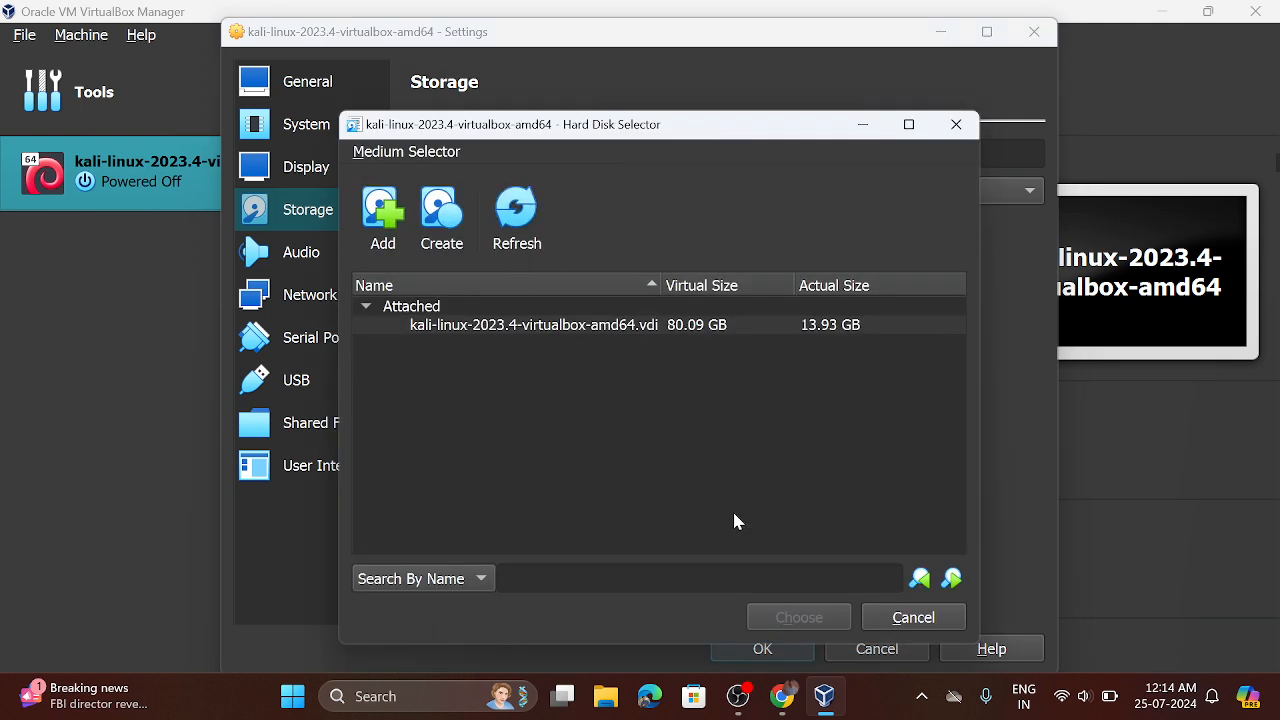
left_click(380, 228)
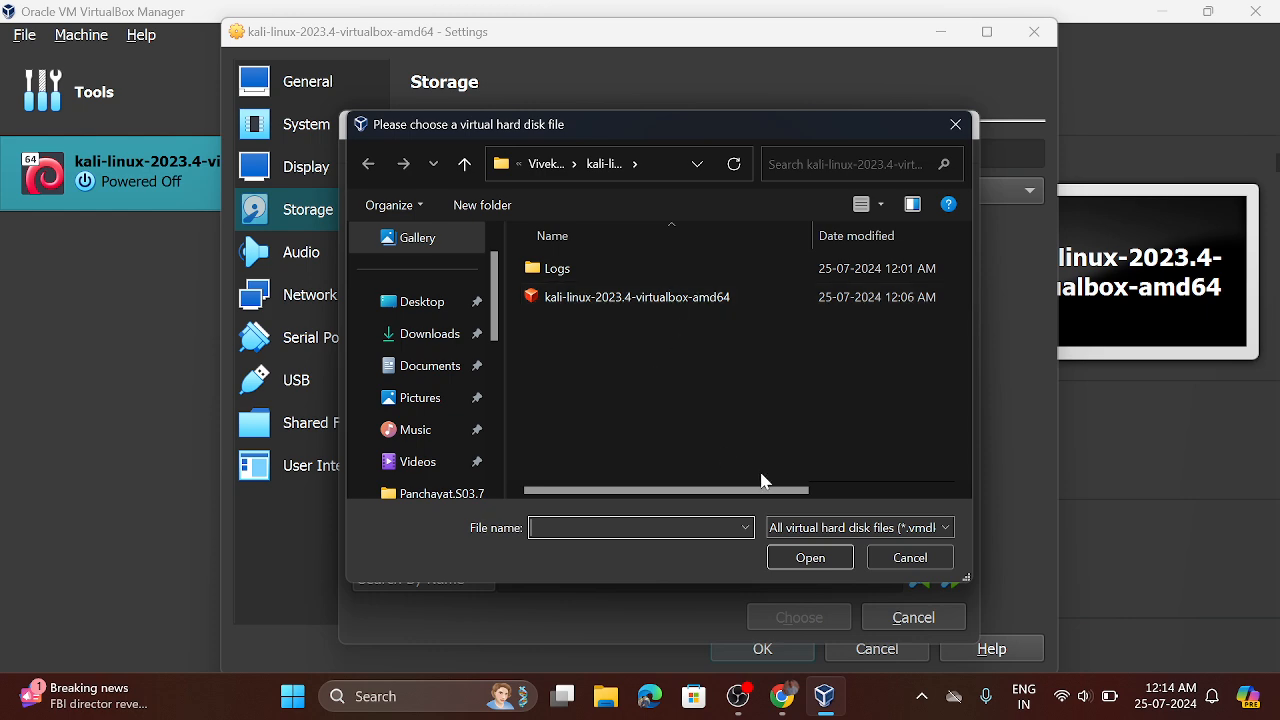
left_click(912, 559)
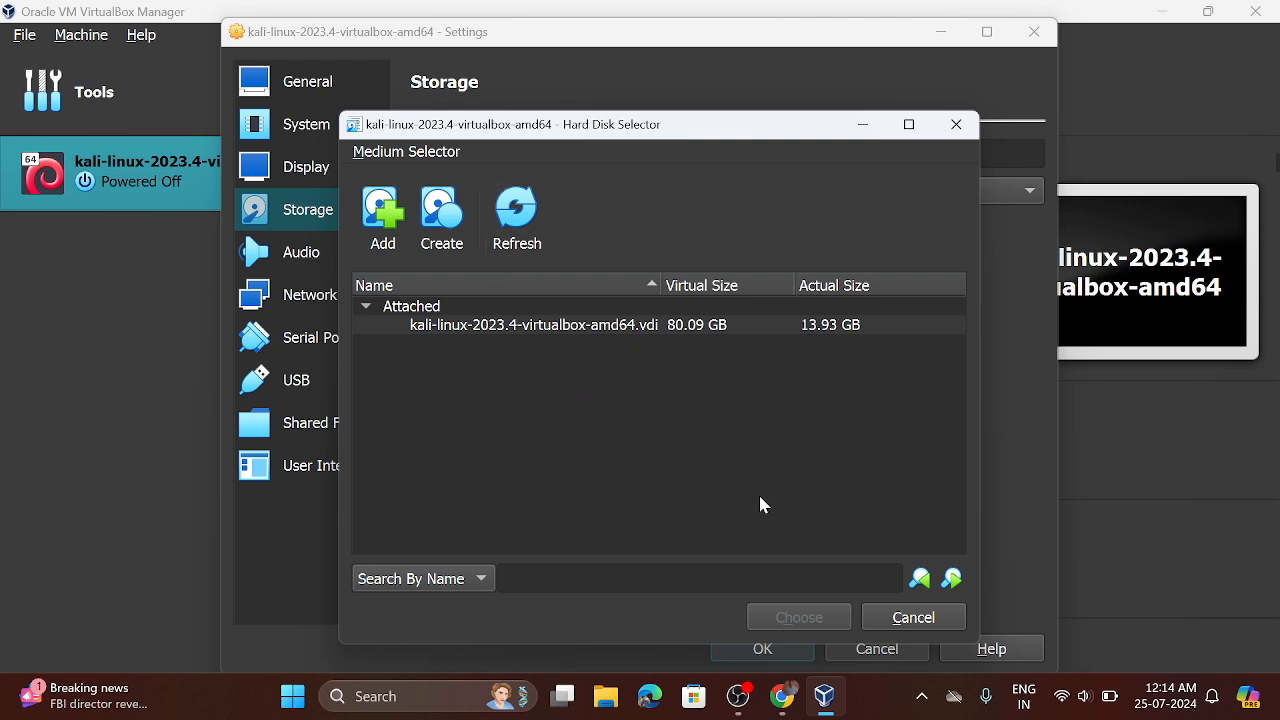
left_click(928, 617)
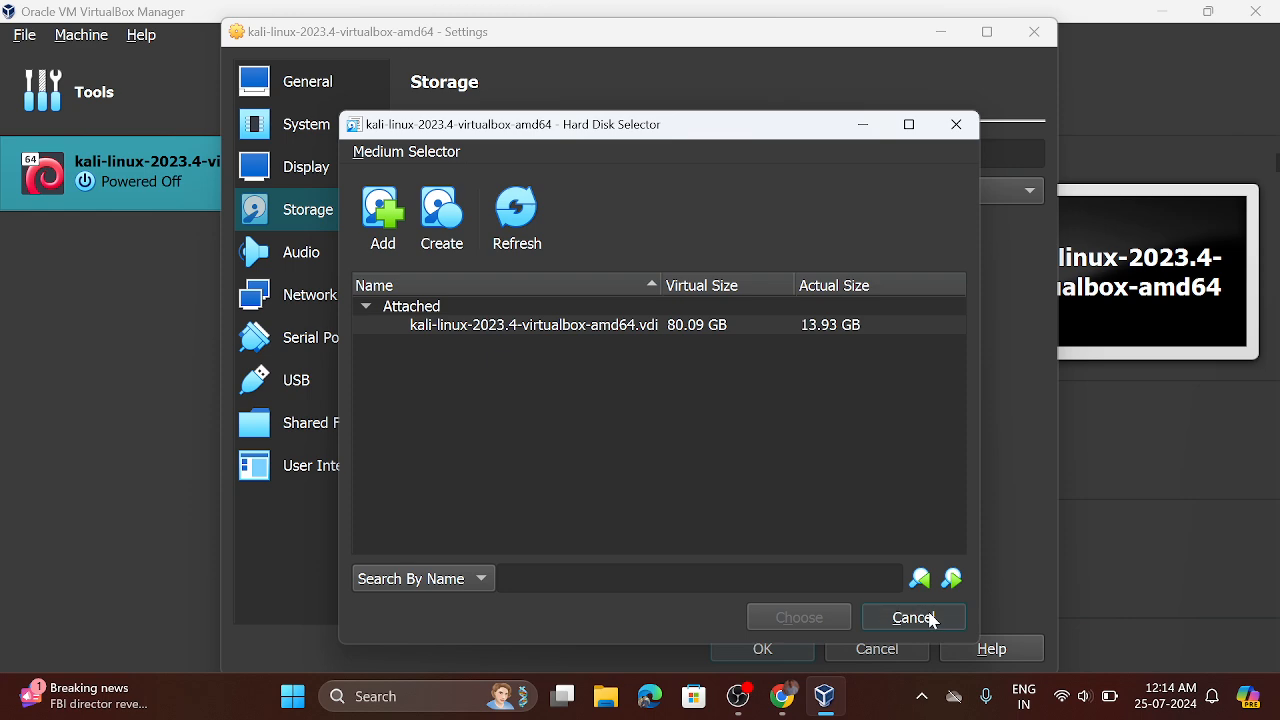
left_click(781, 651)
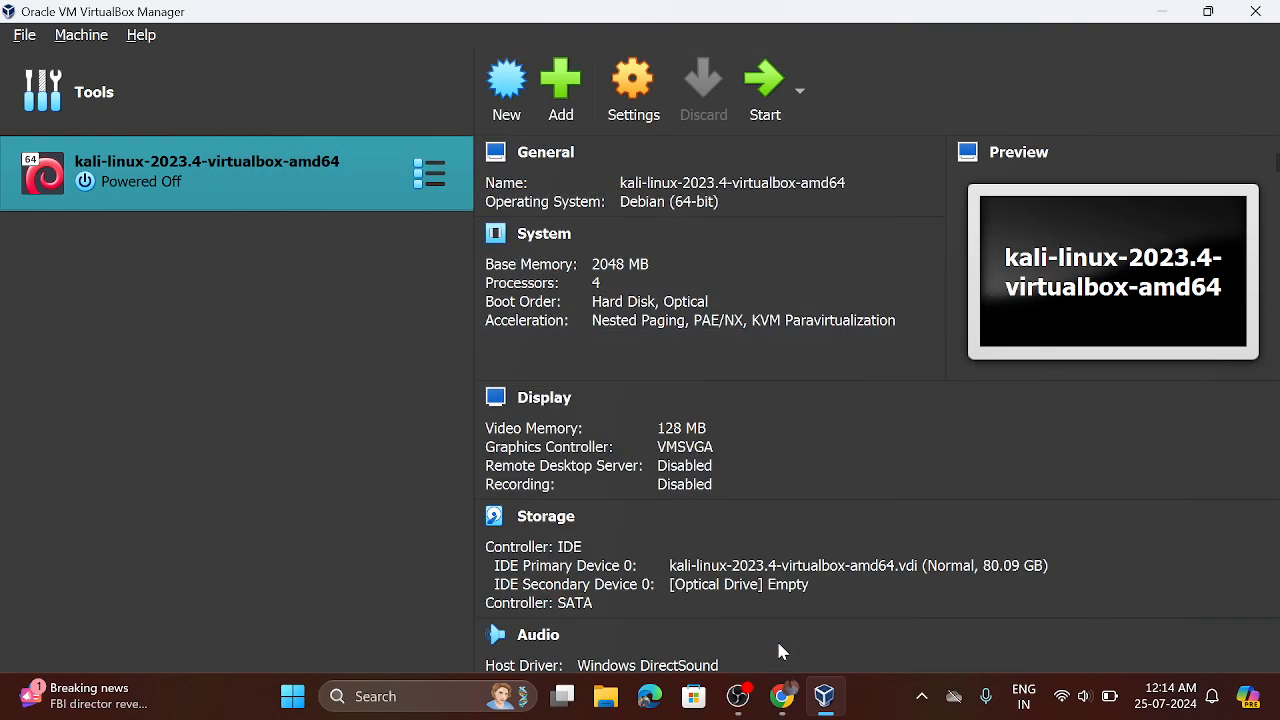
Step: Boot the kali-linux-2023.4-virtualbox-amd64 machine with Normal Start and dismiss all its notifications
left_click(803, 97)
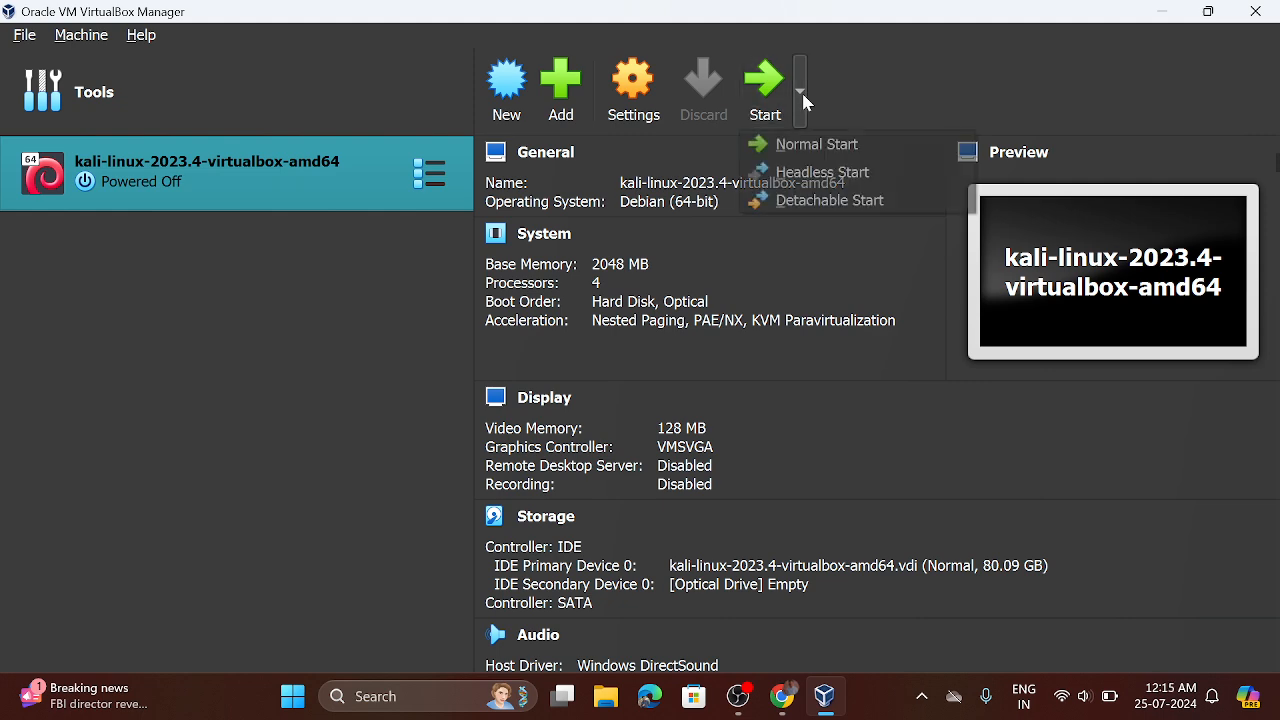
left_click(829, 155)
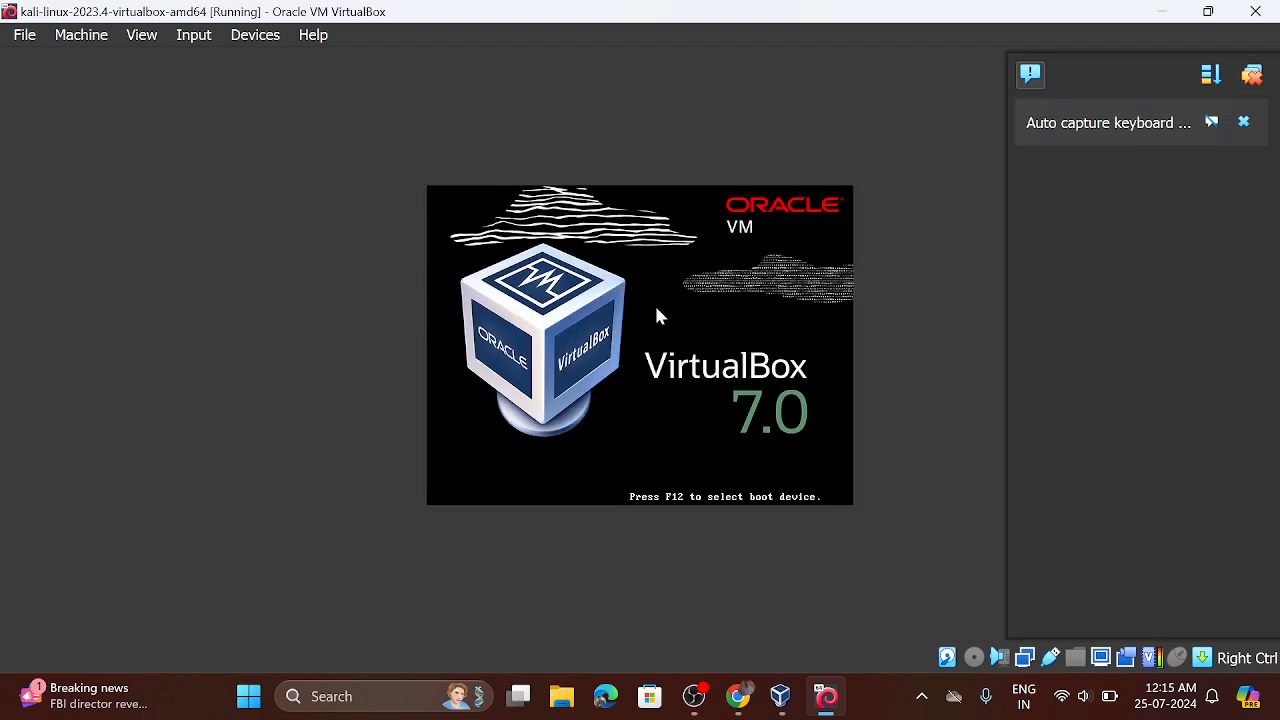
left_click(1258, 76)
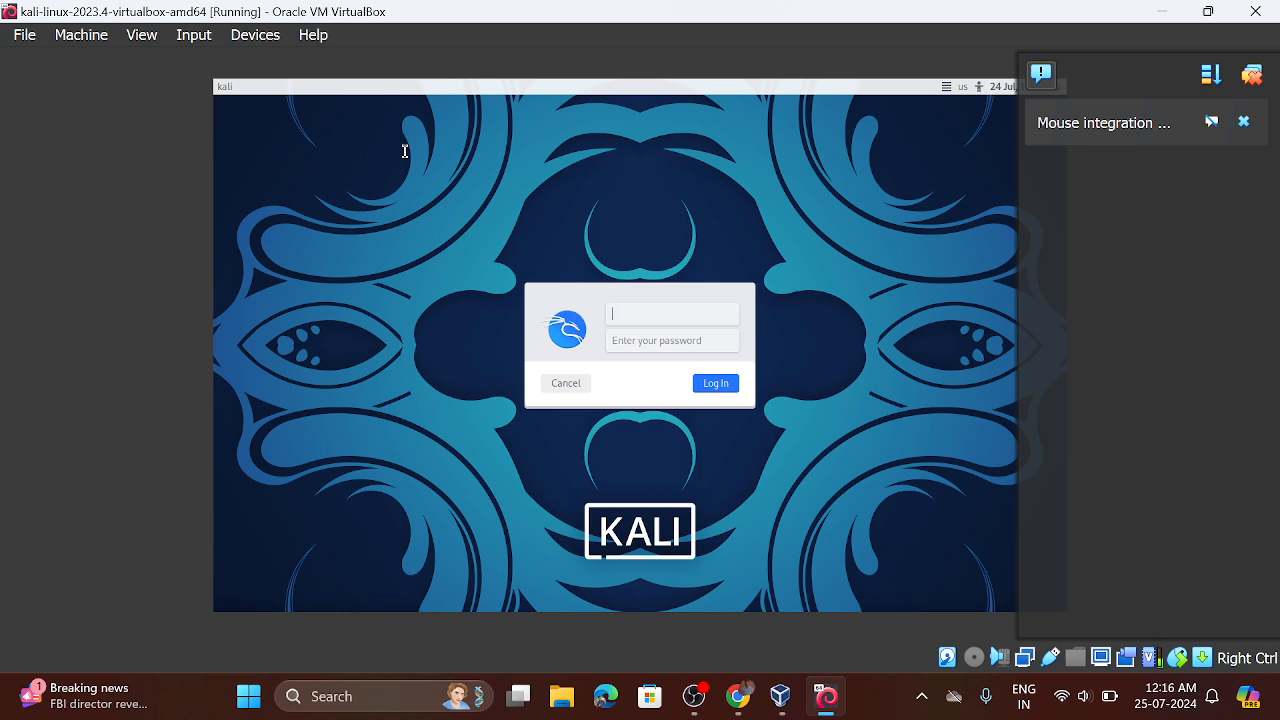
Step: Log in to Kali Linux by entering the username and the account password
type("kali")
left_click(635, 345)
type("kali")
key("Return")
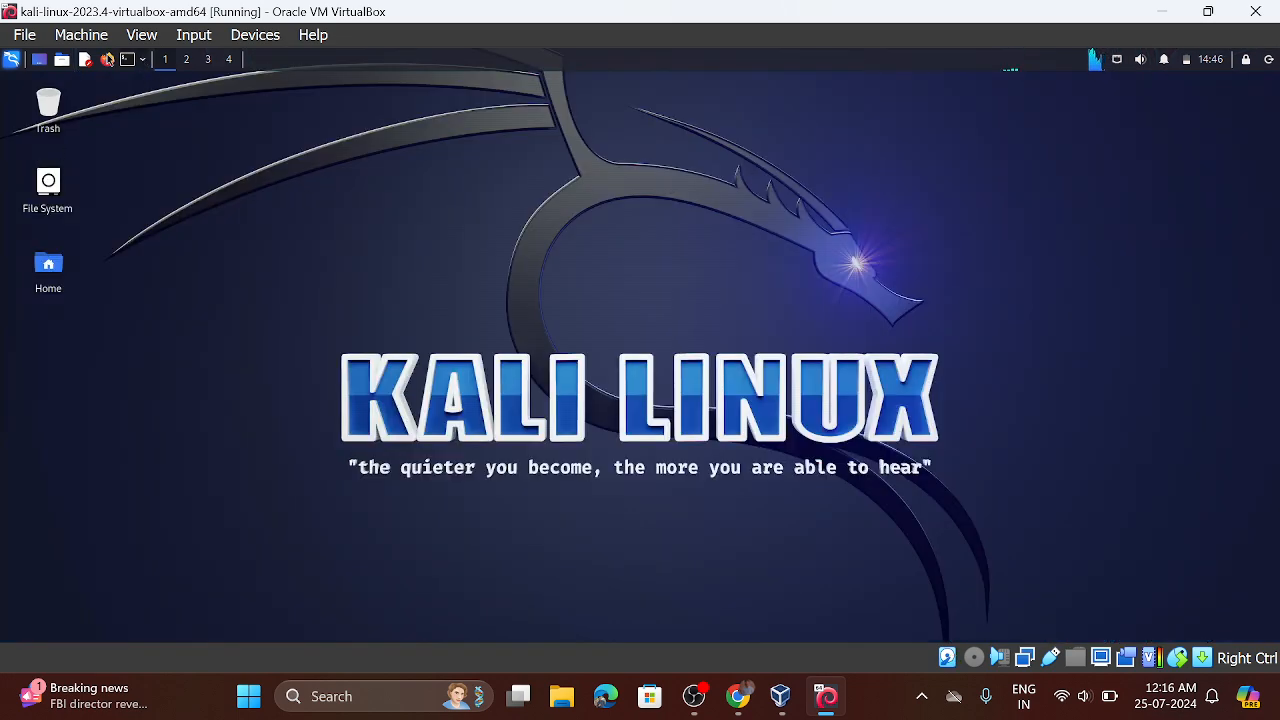
Step: List the home directory's contents in a terminal with ls and ls -a, and close the terminal
left_click(127, 62)
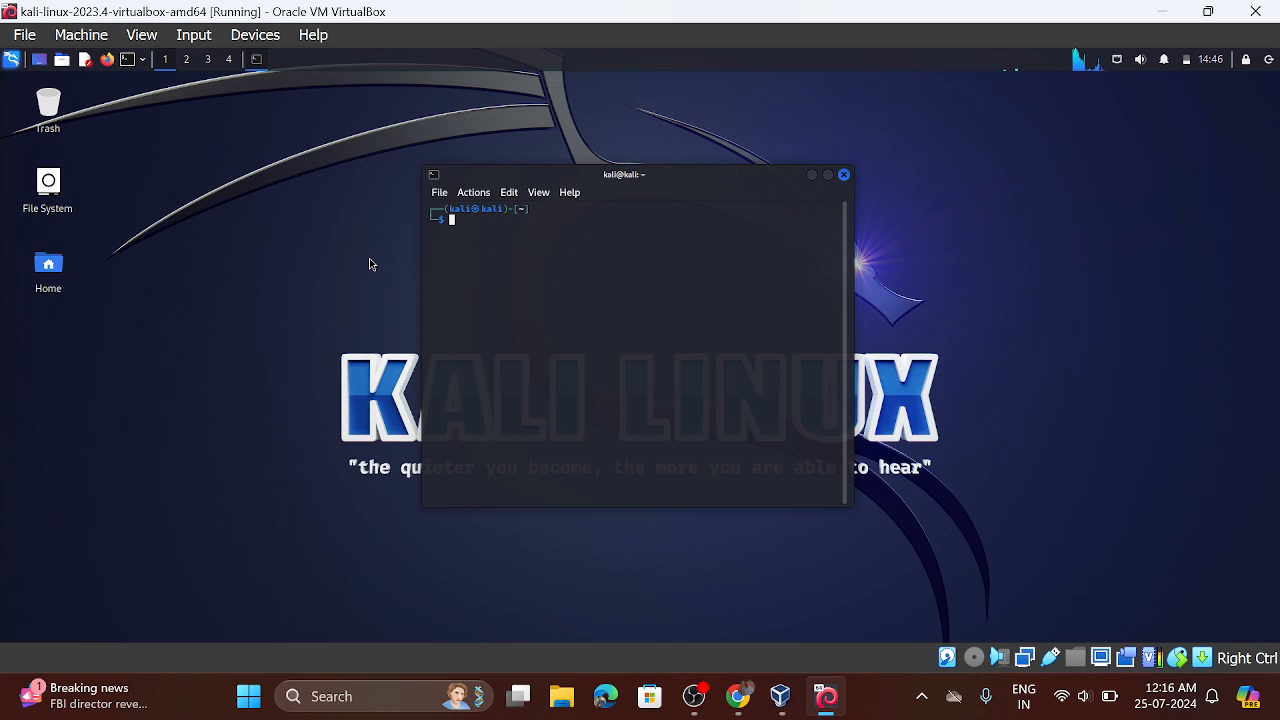
type("ls")
key("Return")
type("ls ")
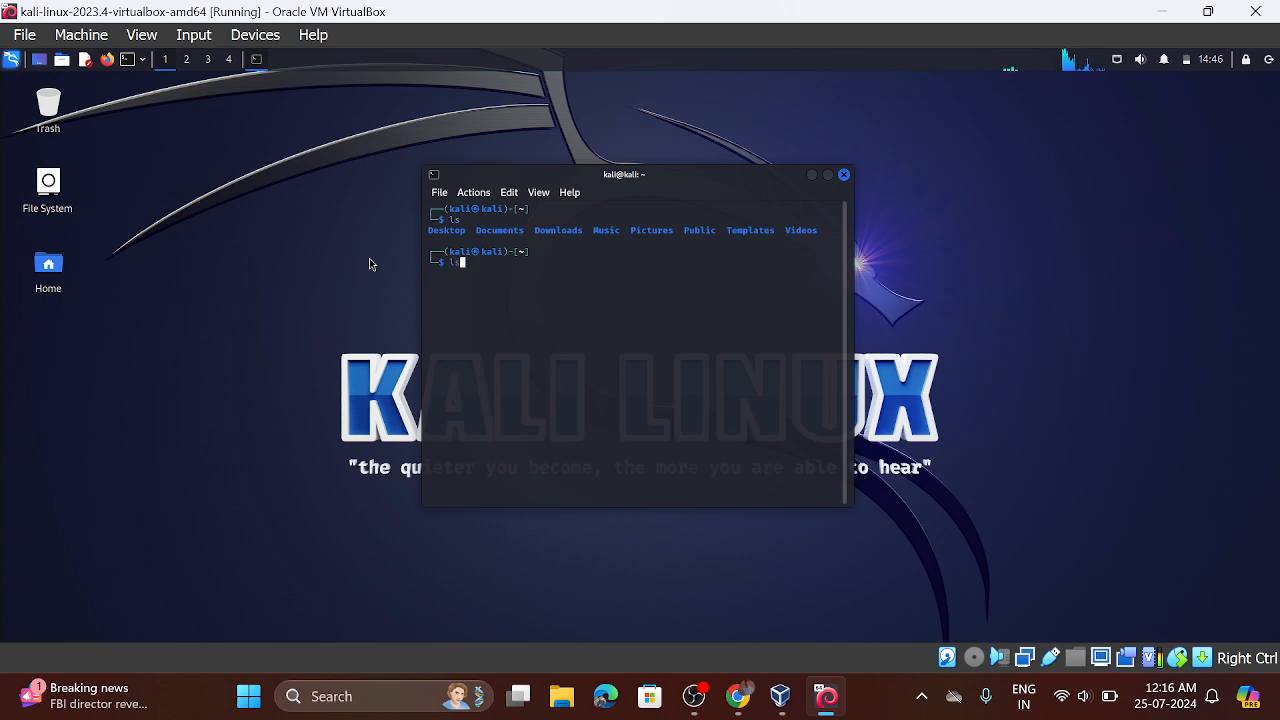
type("-a")
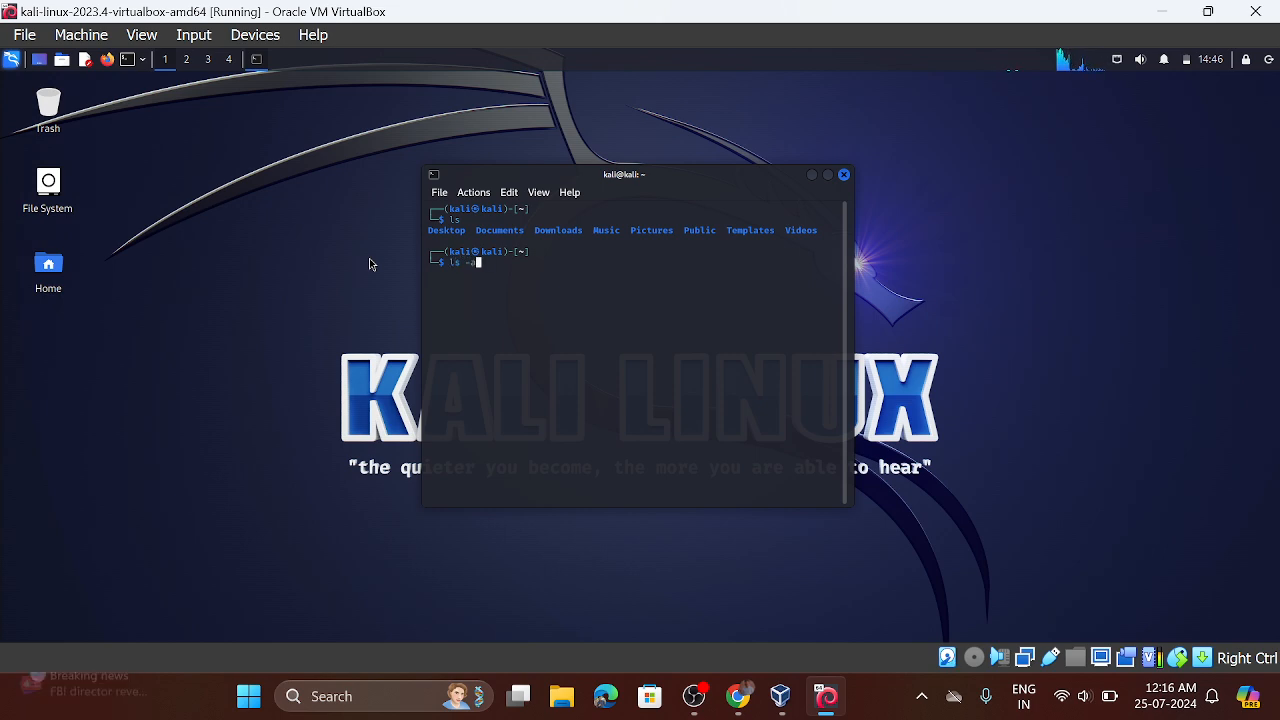
key("Return")
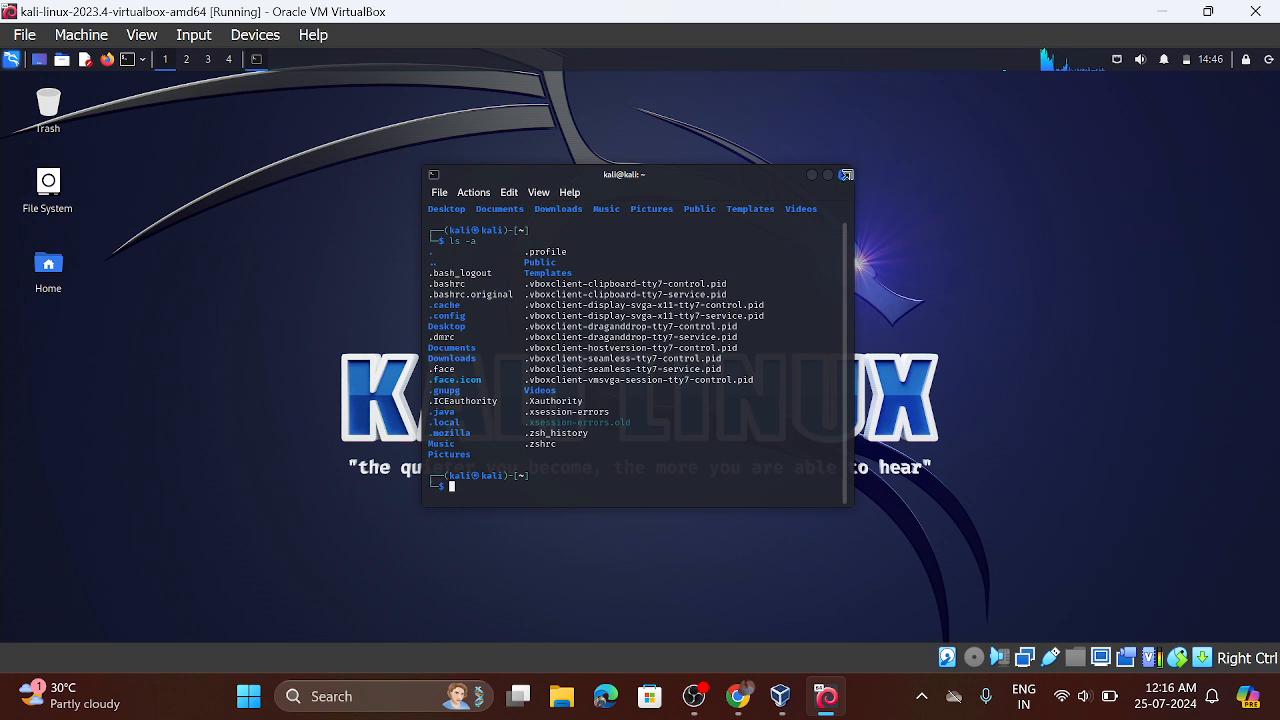
left_click(845, 176)
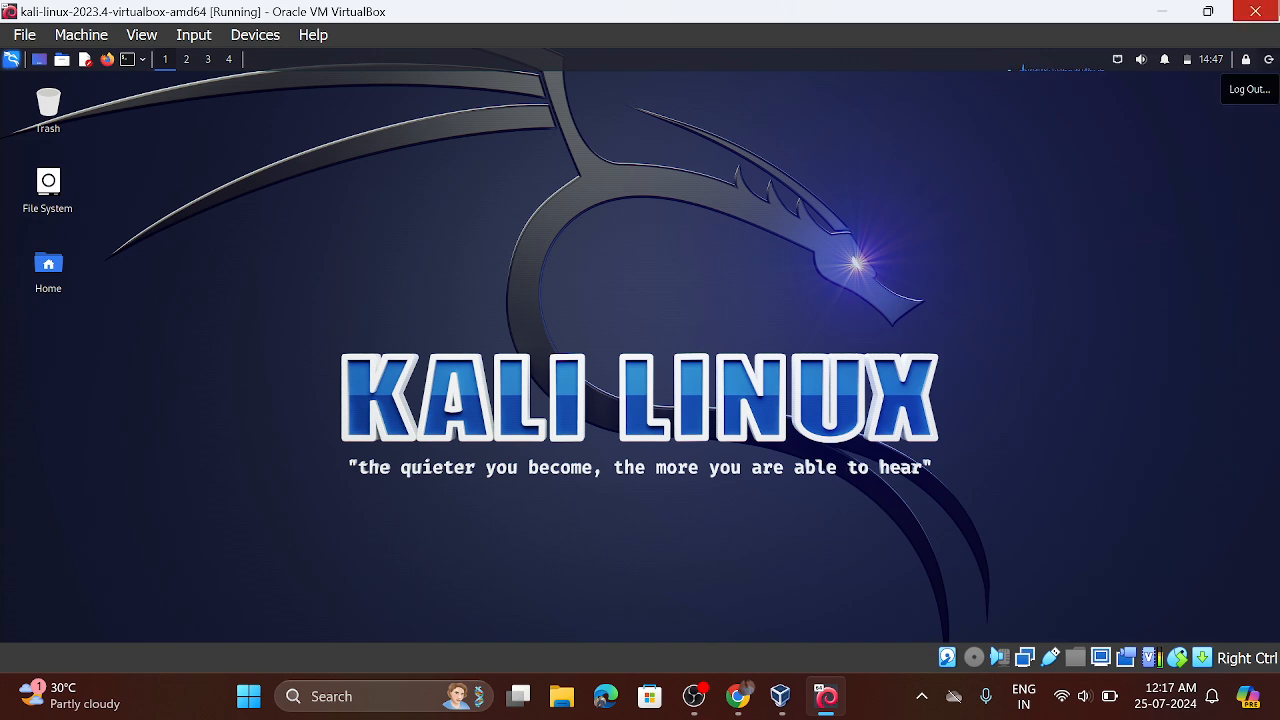
Step: Close the Kali virtual machine with the option to power off the machine
left_click(1255, 11)
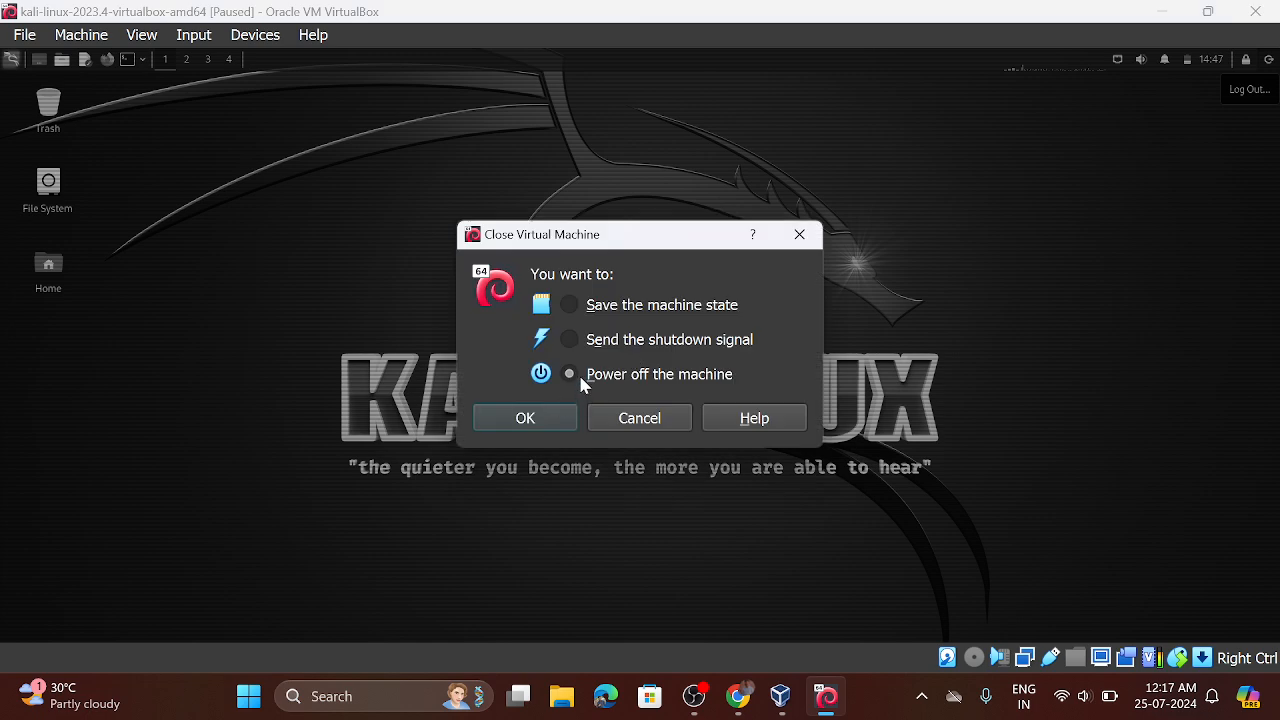
left_click(545, 419)
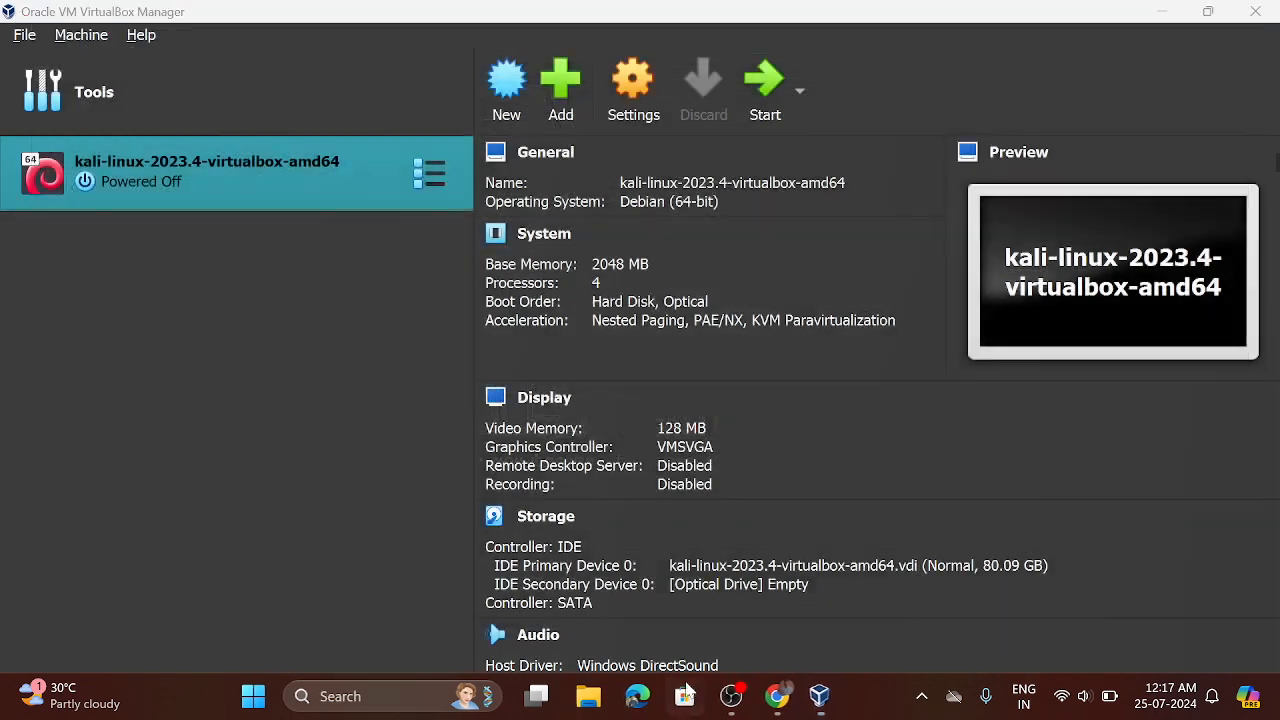
left_click(688, 693)
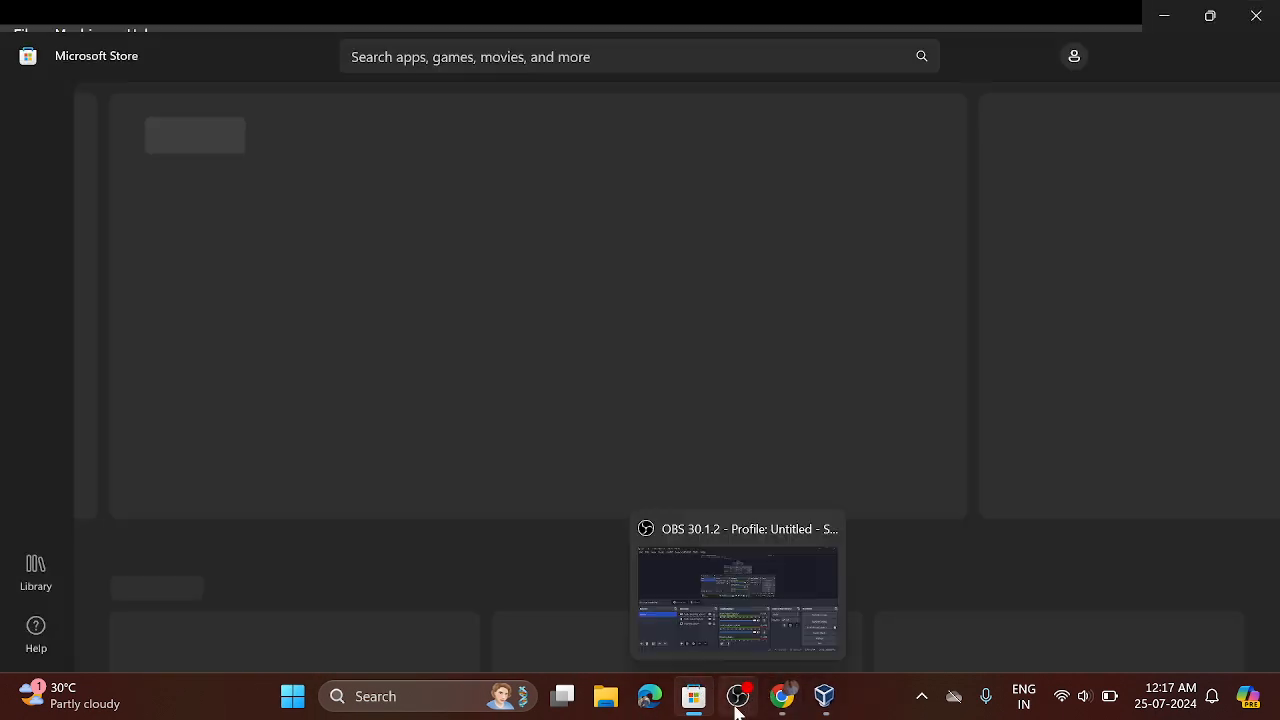
left_click(738, 696)
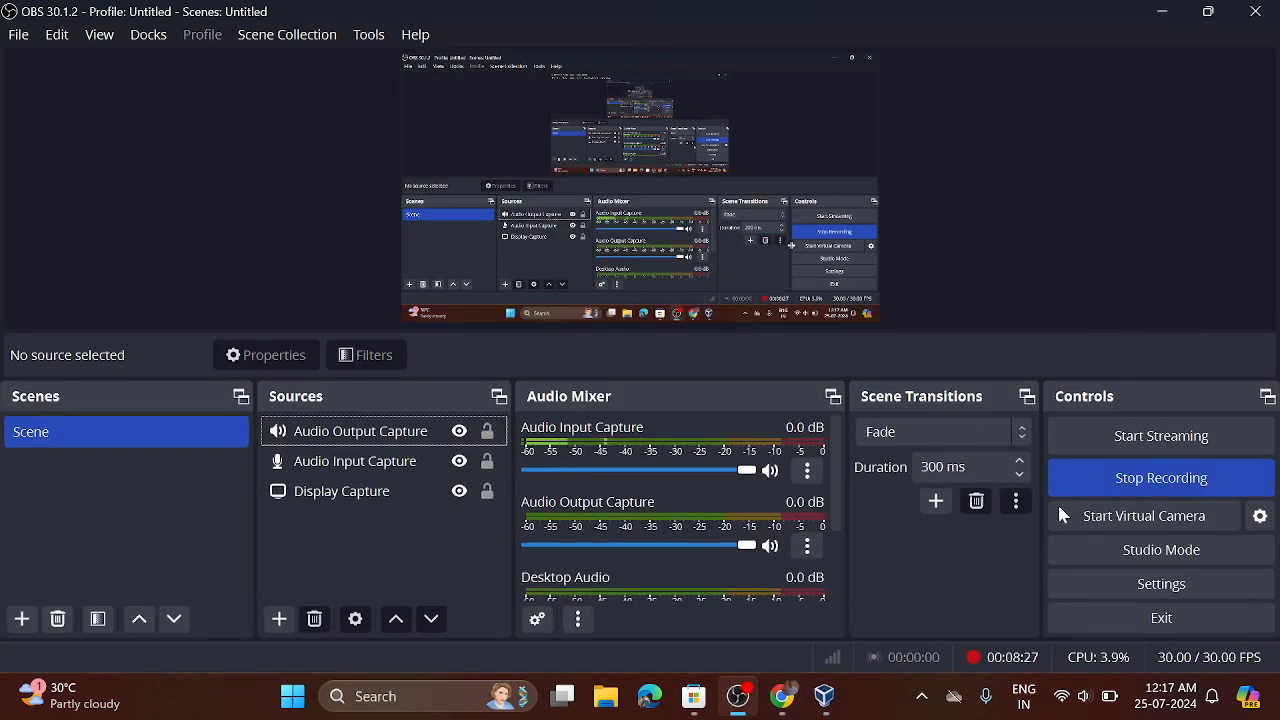